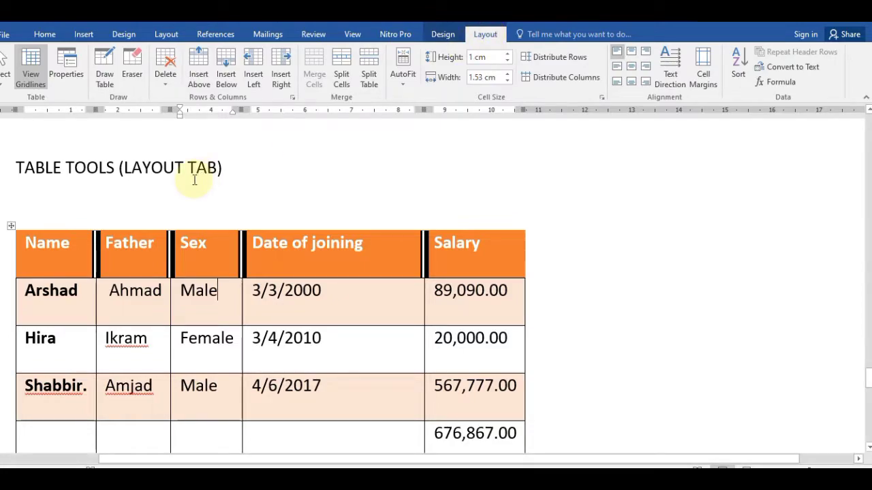
Step: Try the table Select options, selecting just the Hira cell
left_click(6, 80)
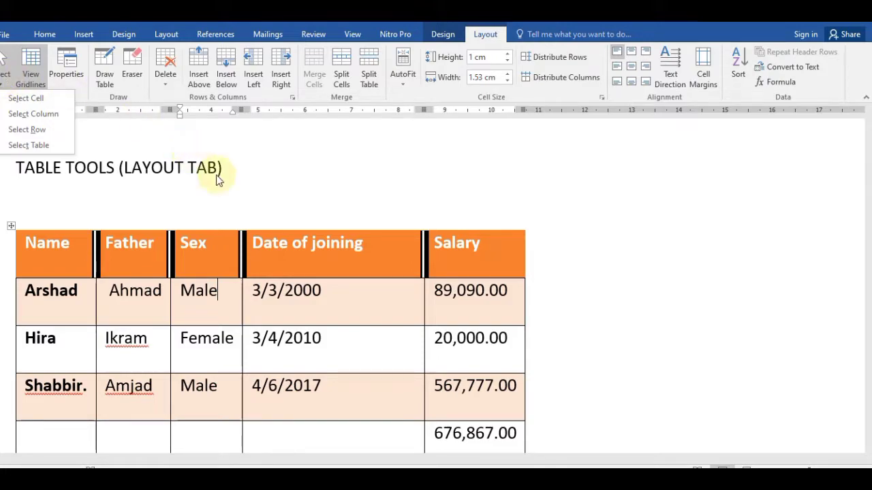
left_click(152, 312)
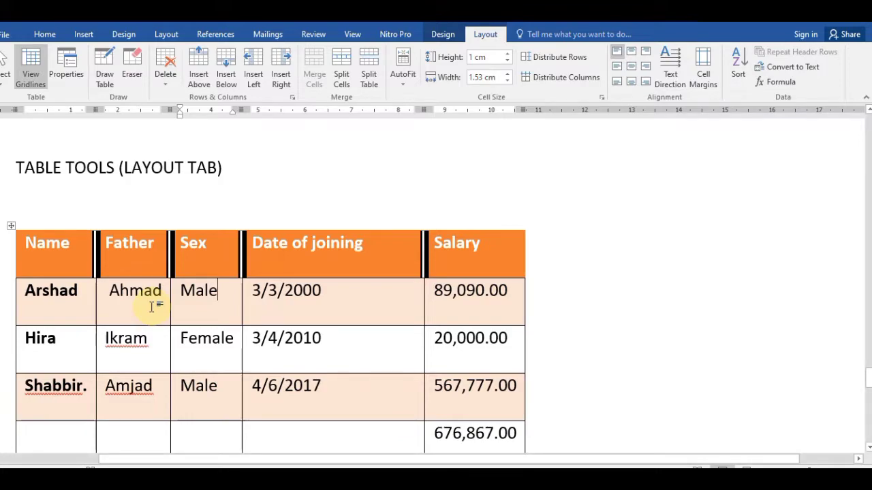
left_click(49, 259)
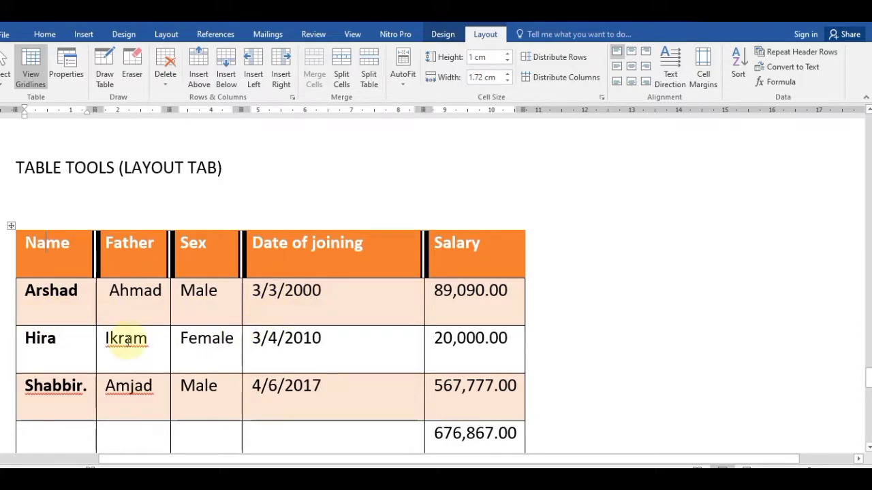
left_click(69, 346)
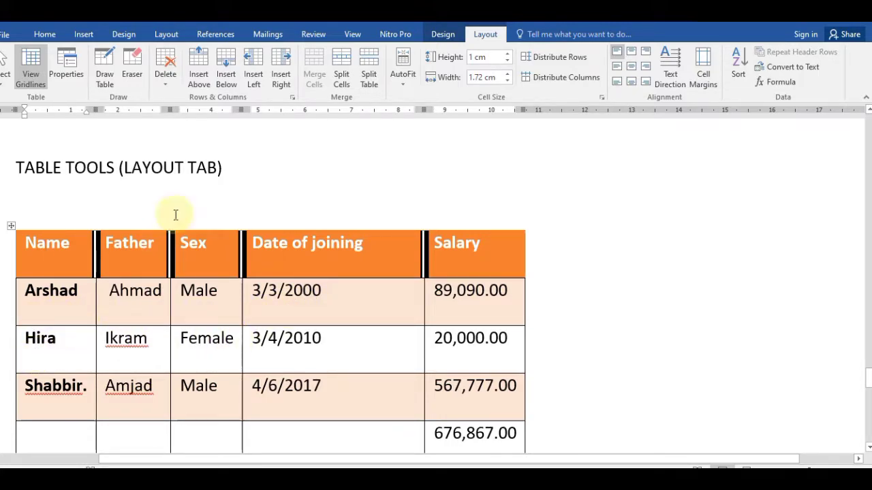
left_click(7, 81)
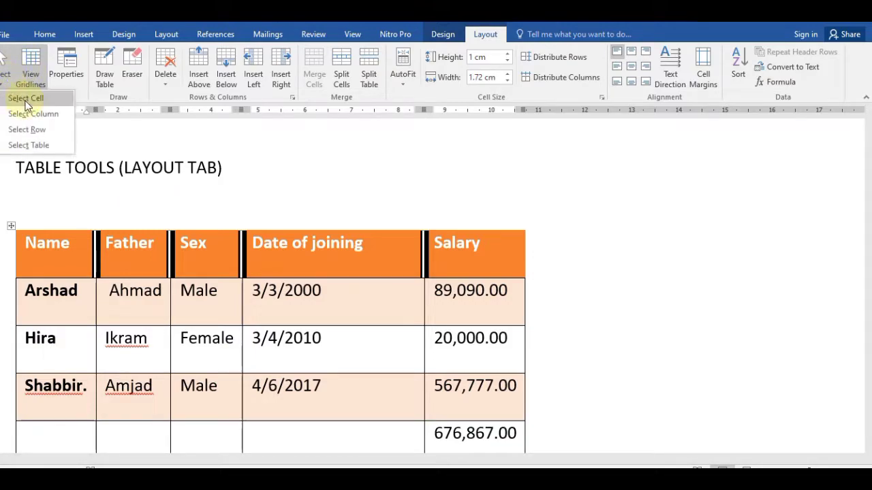
left_click(26, 100)
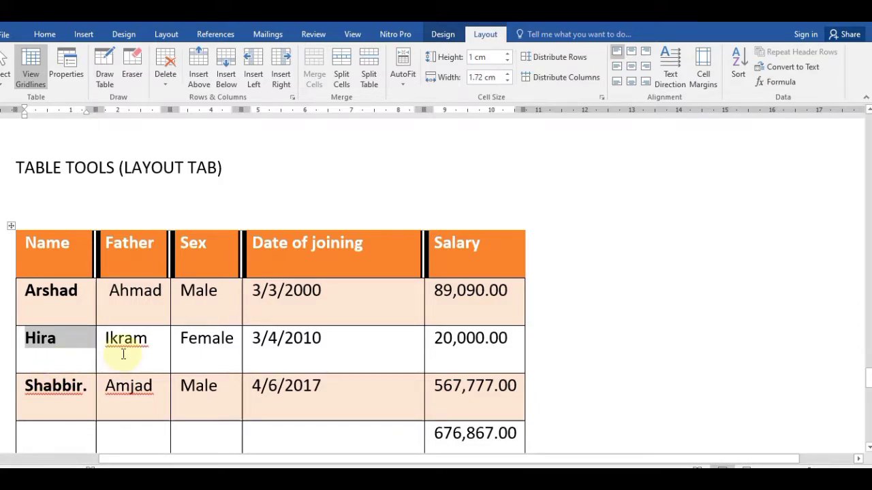
left_click(181, 340)
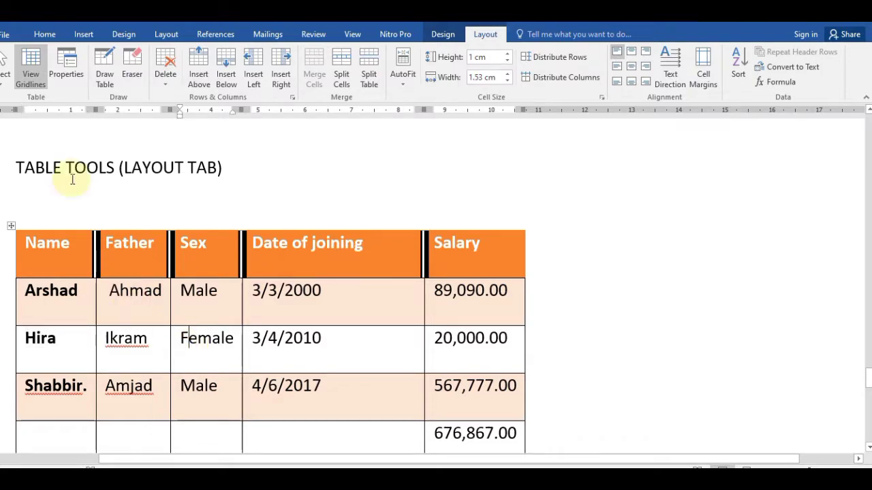
Step: Select the whole Sex column, then the whole Arshad row
left_click(7, 78)
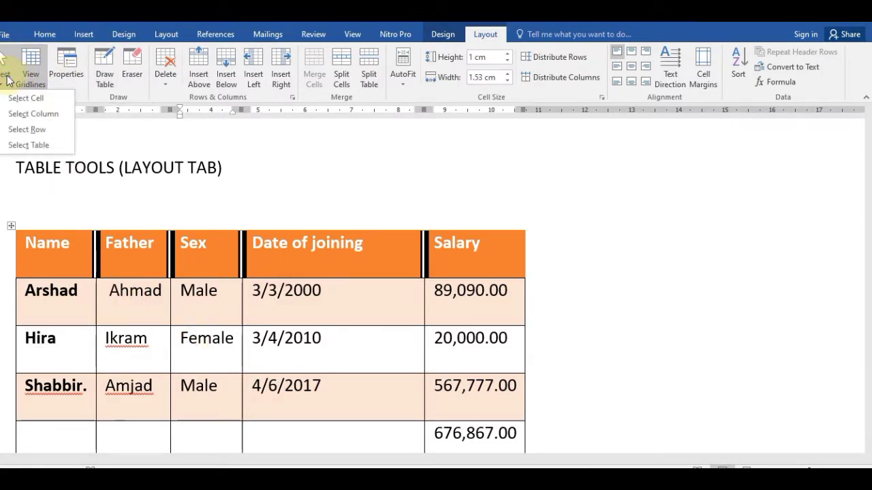
left_click(39, 114)
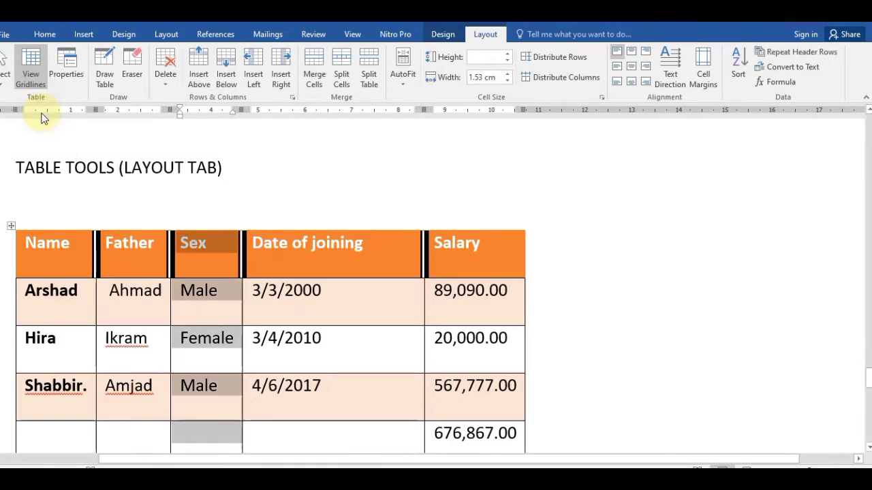
left_click(276, 299)
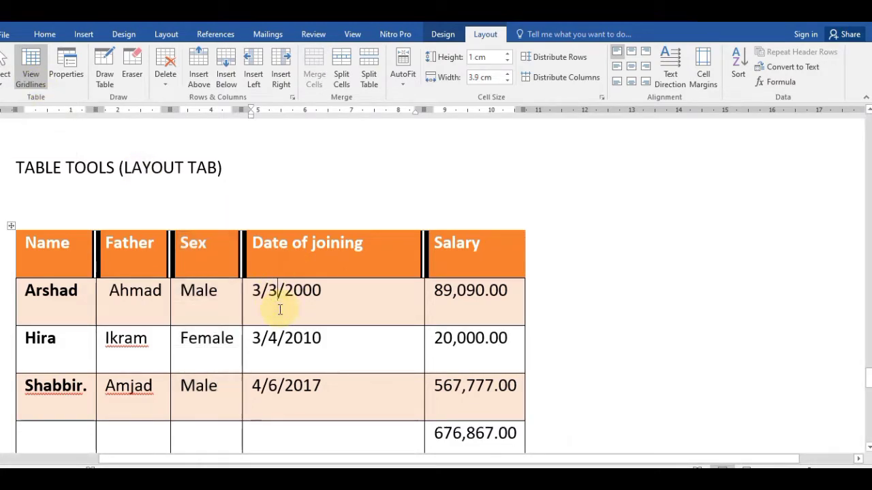
left_click(7, 79)
left_click(60, 131)
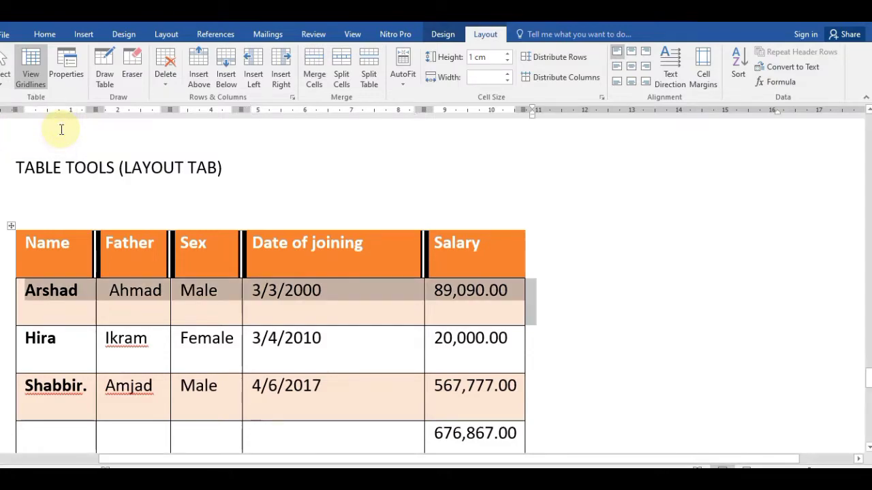
left_click(295, 309)
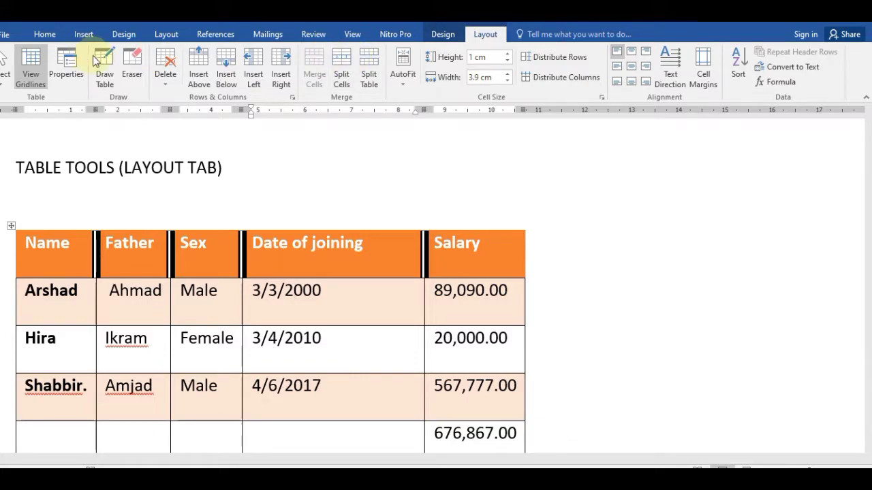
Step: Draw a vertical border inside Date of joining and a horizontal border above the total row
left_click(103, 75)
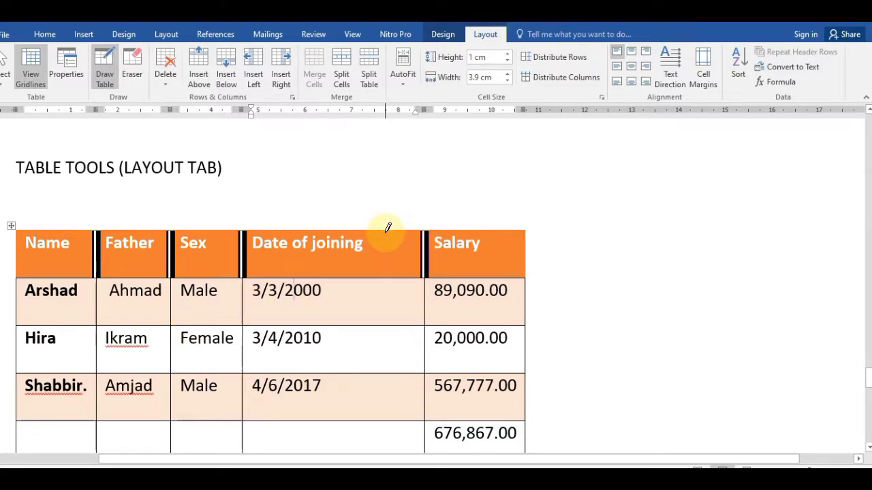
left_click_drag(388, 227, 398, 436)
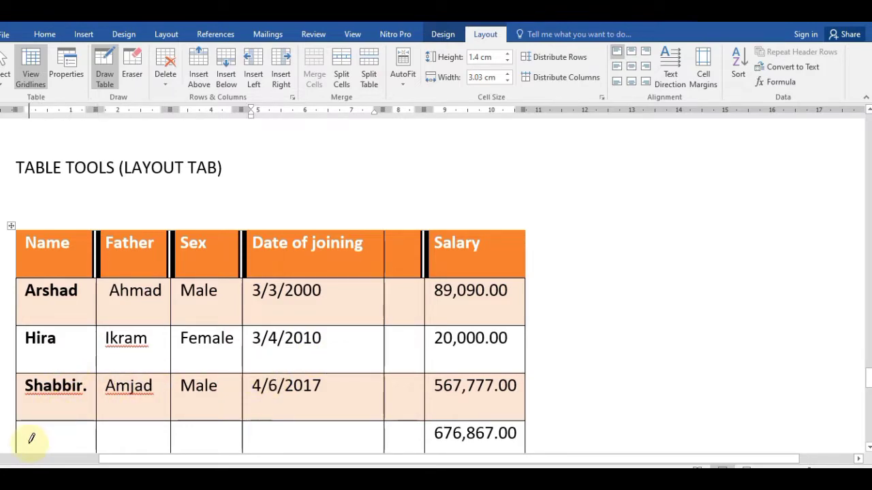
mouse_move(17, 408)
left_mouse_down()
mouse_move(292, 383)
mouse_move(444, 383)
mouse_move(515, 402)
mouse_move(504, 400)
left_mouse_up()
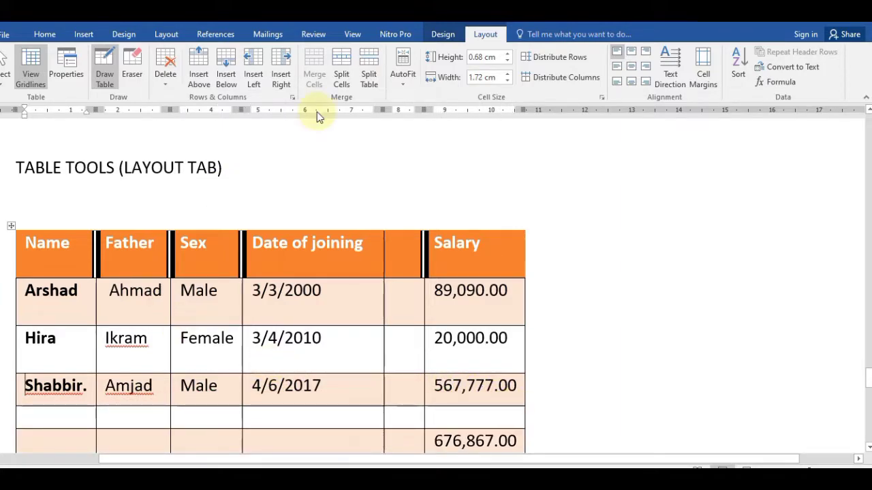
Step: Erase the empty row's borders, then undo the erasure
left_click(140, 74)
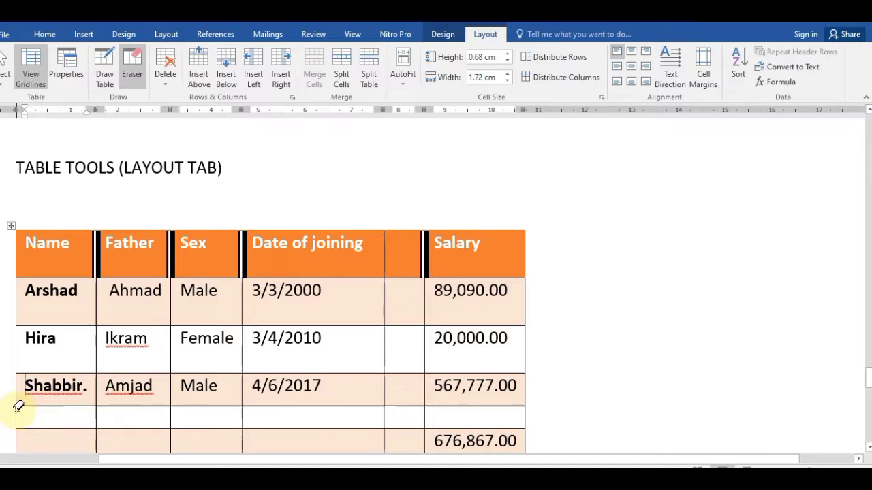
mouse_move(18, 407)
left_mouse_down()
mouse_move(129, 424)
mouse_move(446, 418)
mouse_move(472, 442)
left_mouse_up()
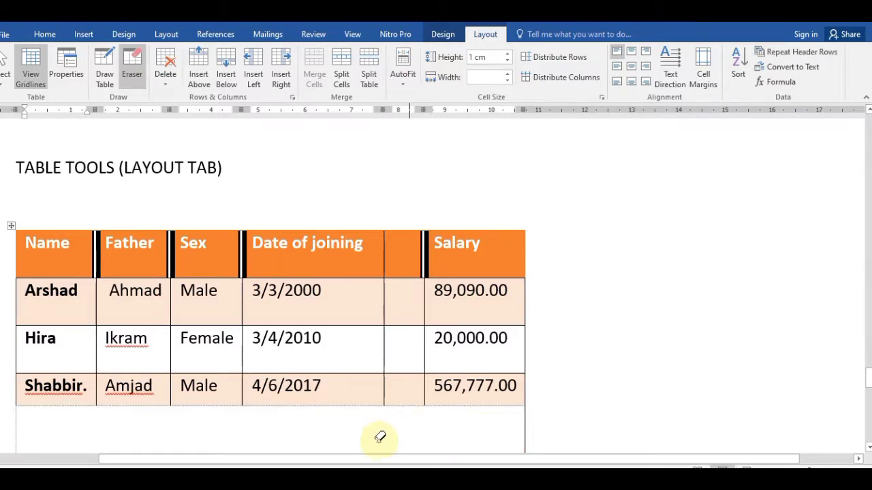
key("ctrl+z")
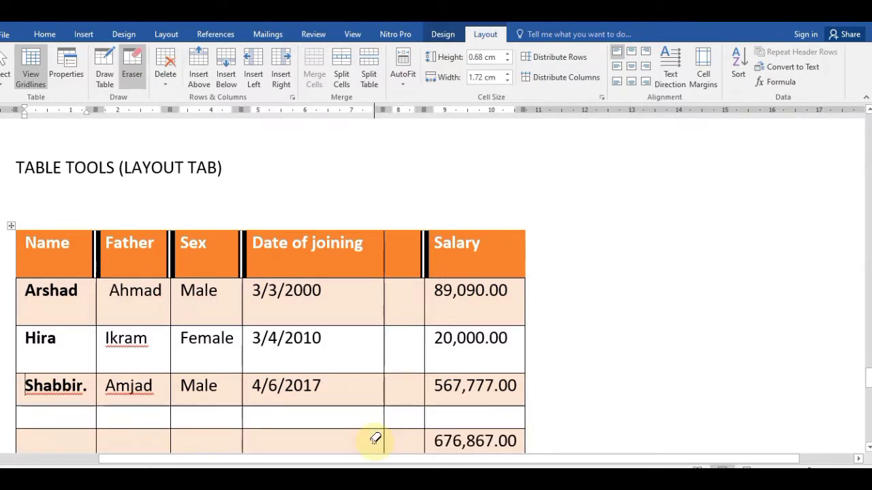
left_click(169, 83)
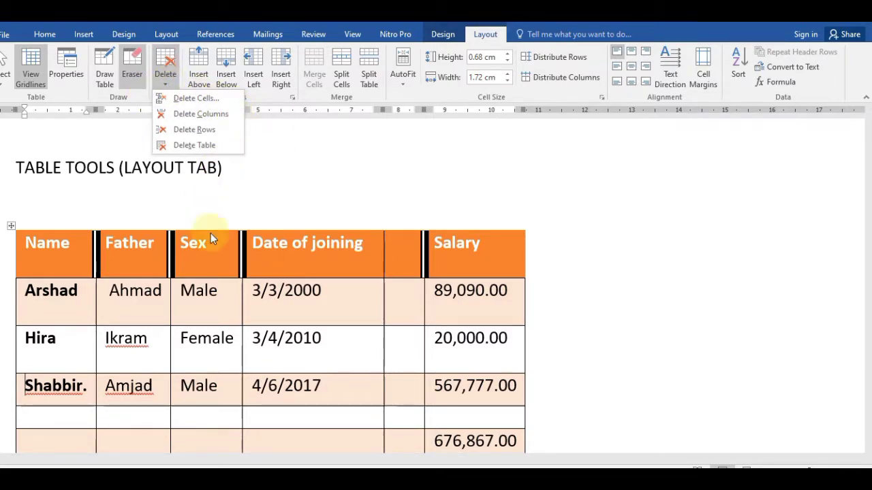
left_click(198, 294)
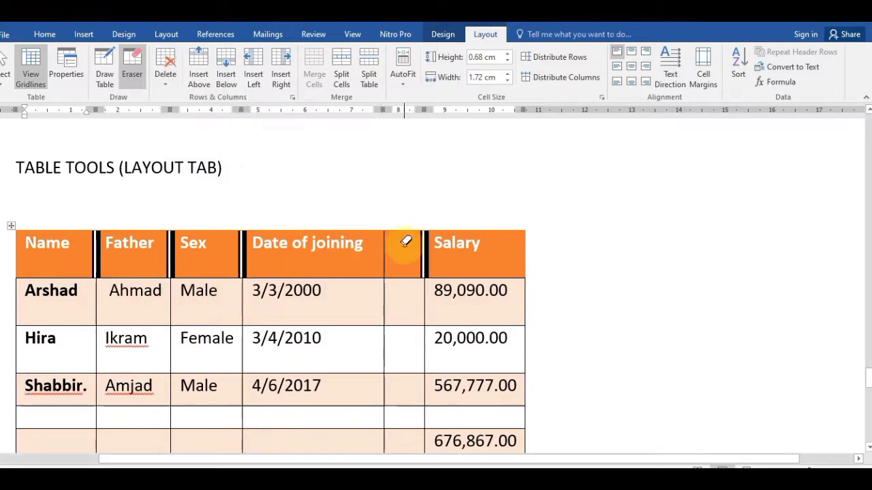
key("Escape")
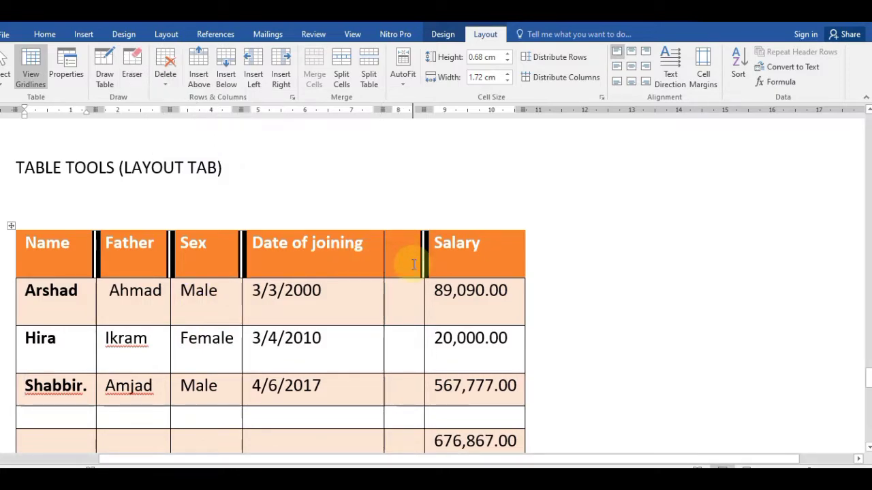
Step: Delete the empty column before Salary and the empty row above the total
left_click(399, 262)
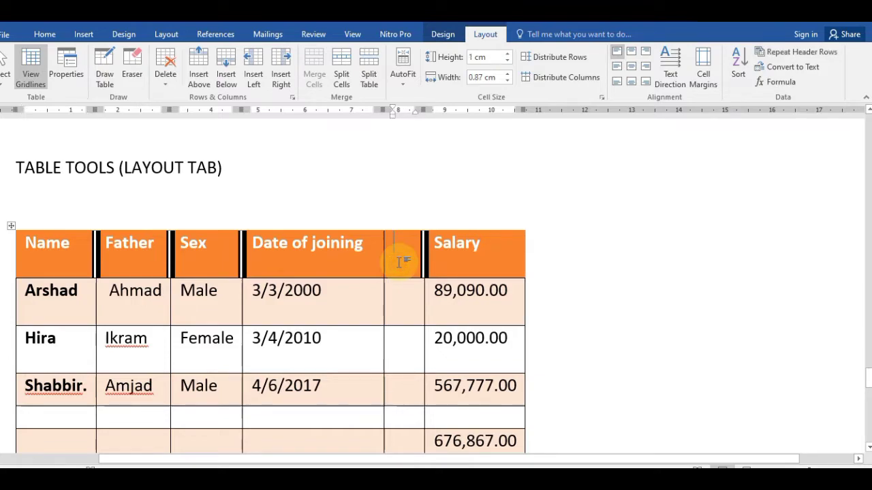
left_click(166, 68)
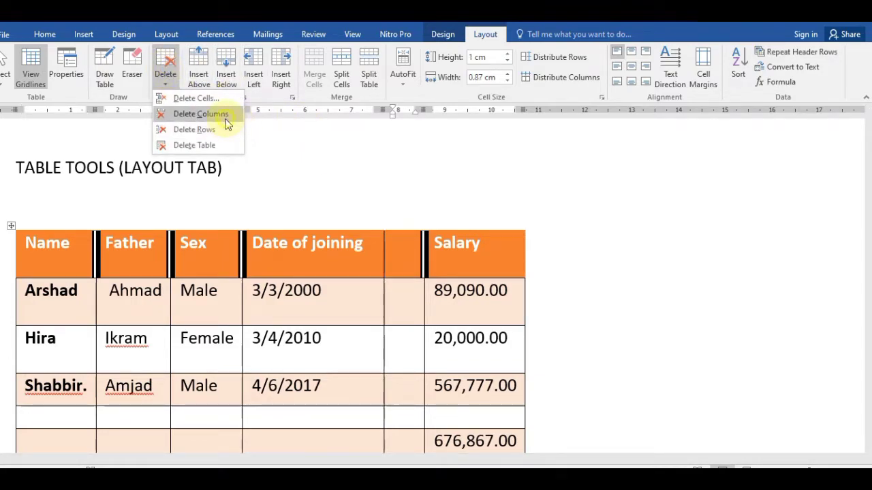
left_click(227, 116)
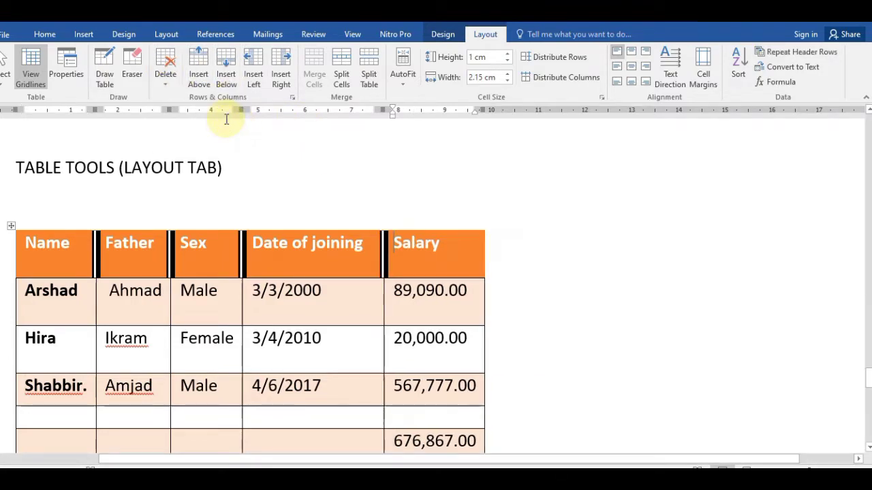
left_click(72, 415)
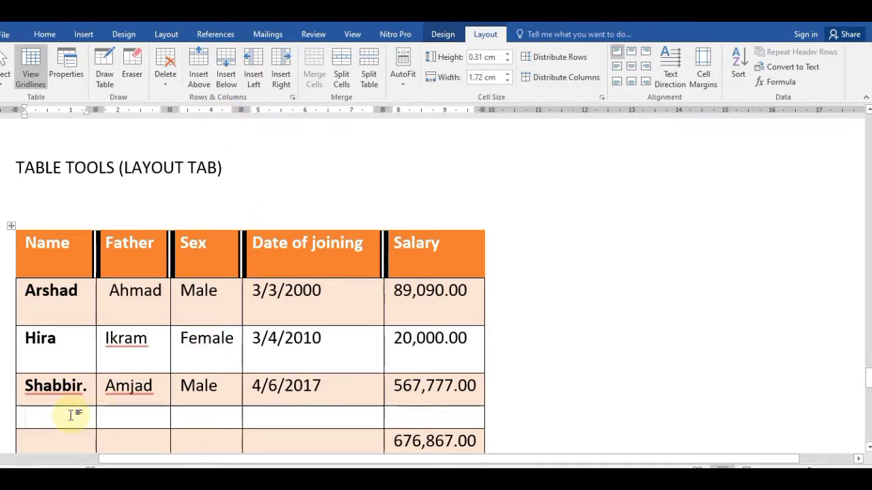
left_click(167, 74)
left_click(198, 129)
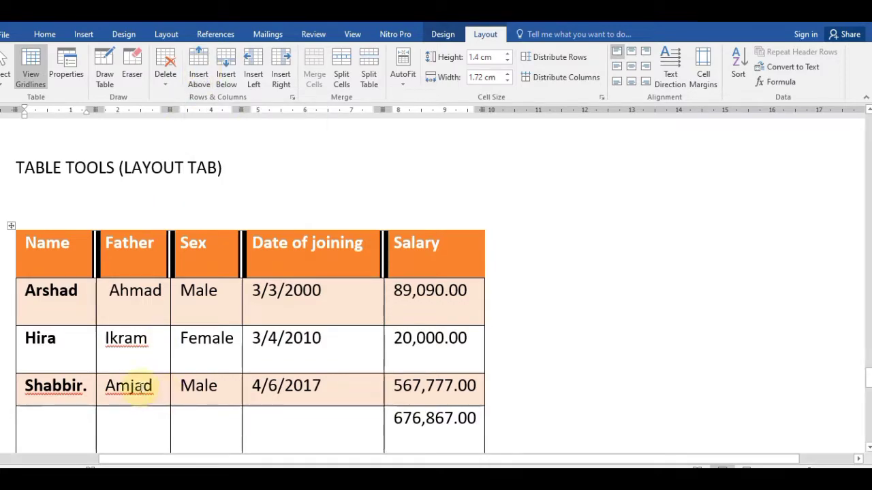
Step: Insert an empty row above and another below the Hira row
left_click(56, 362)
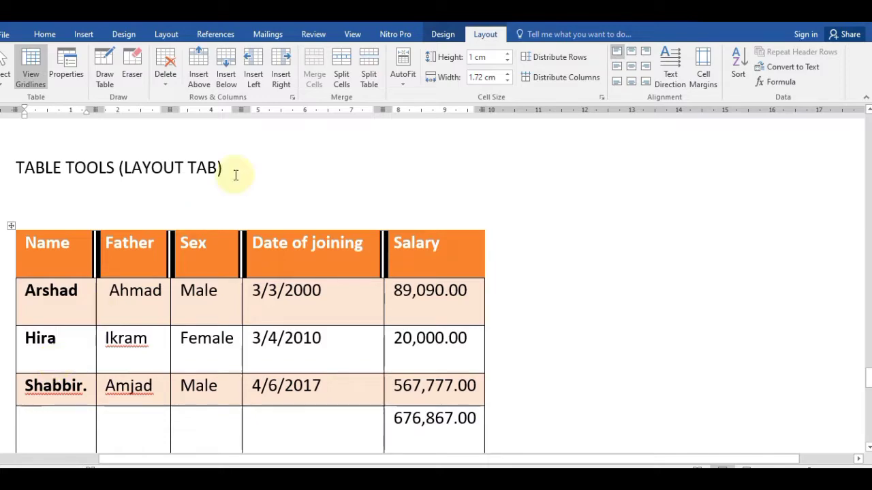
left_click(197, 81)
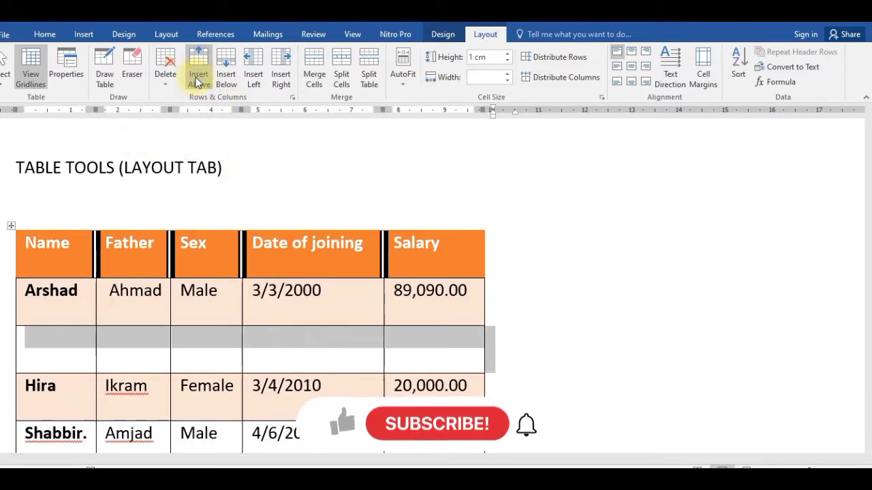
left_click(75, 414)
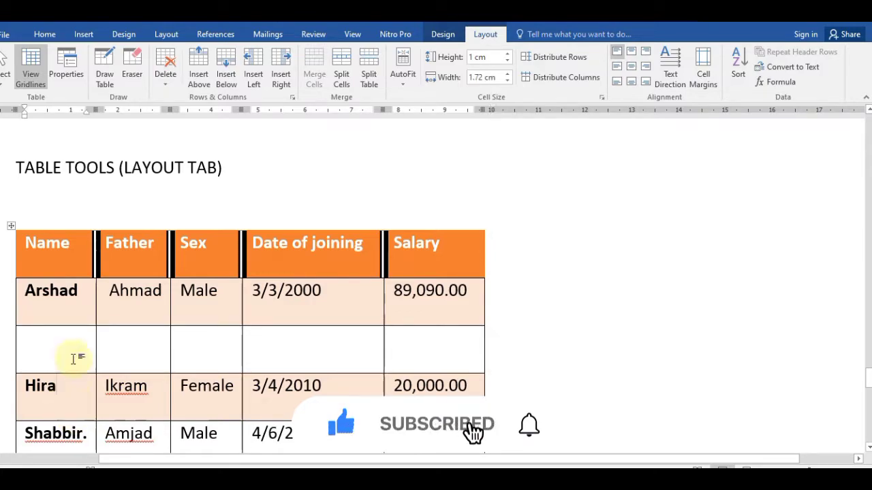
left_click(227, 79)
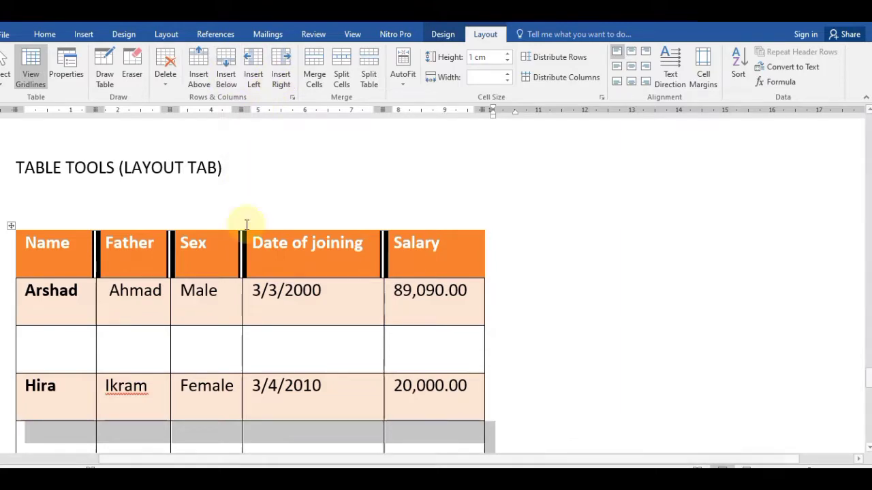
left_click(282, 311)
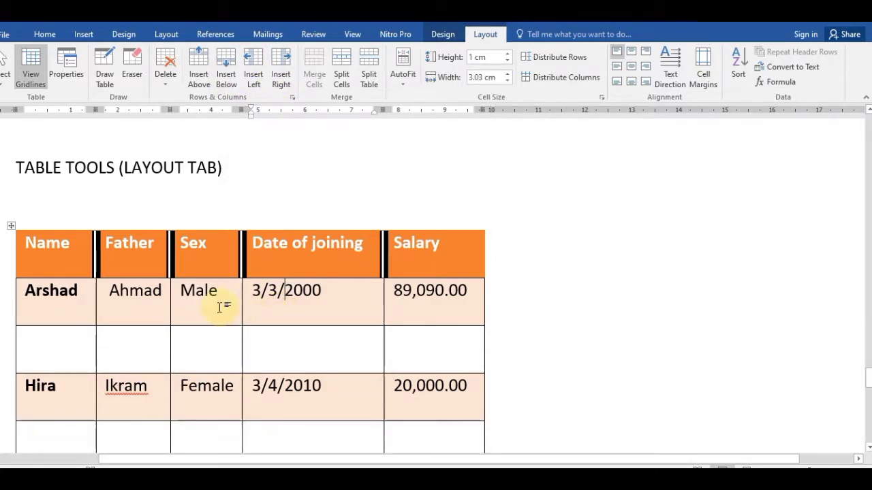
Step: Insert a new column to the left and another to the right of Name
left_click(68, 292)
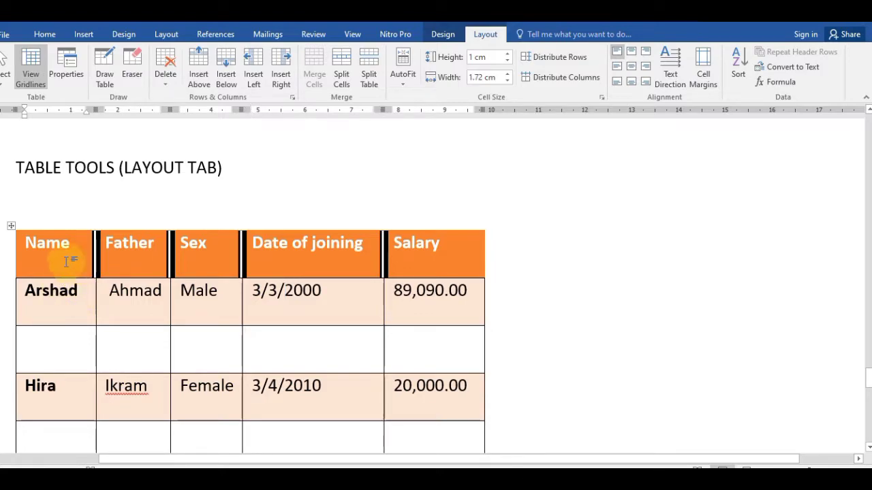
left_click(66, 261)
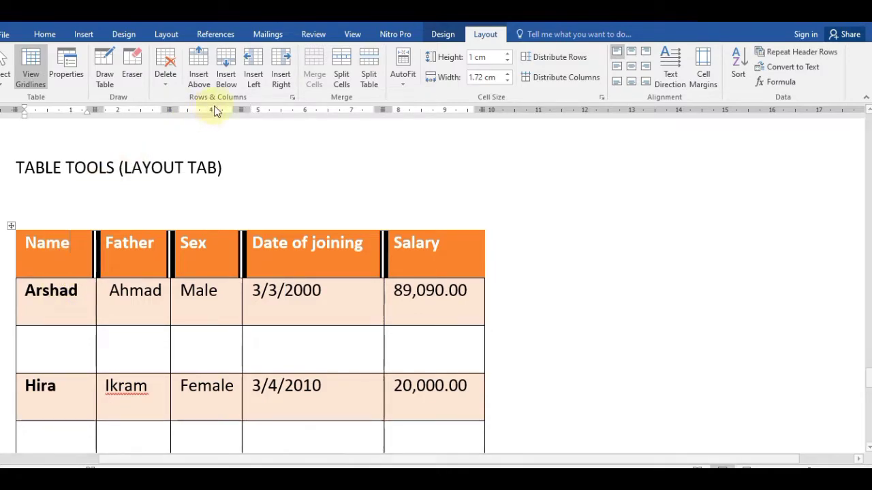
left_click(254, 80)
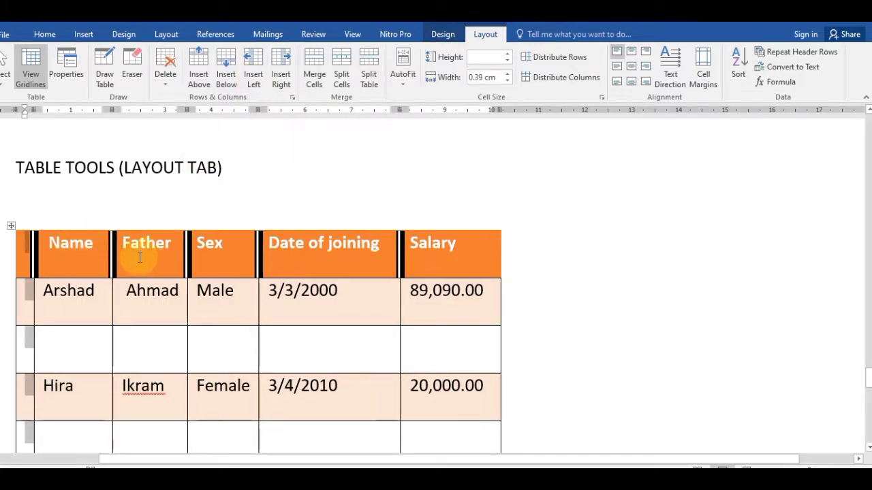
left_click(72, 264)
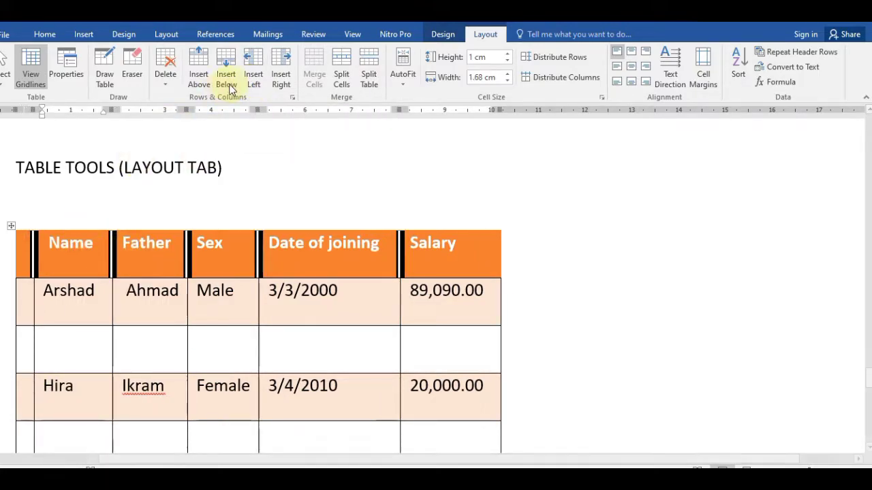
left_click(282, 77)
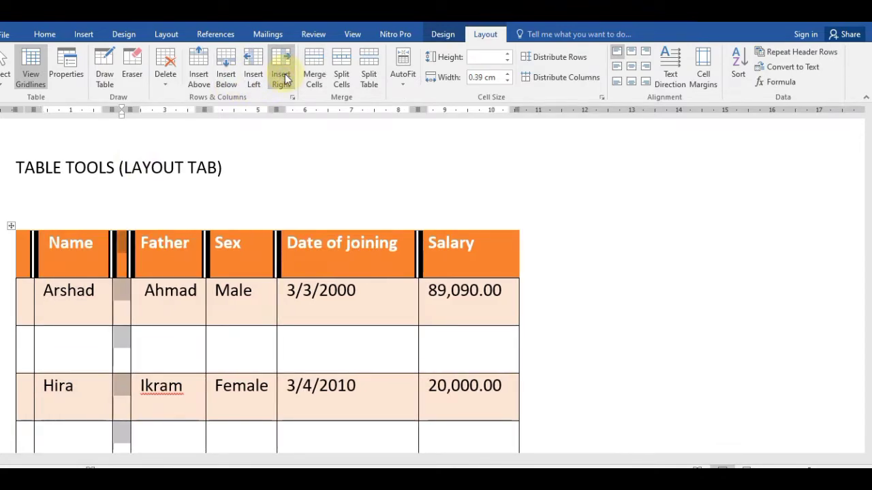
Step: Type HEADING in the blank Father cell below Arshad and merge it with the Sex cell
left_click(252, 313)
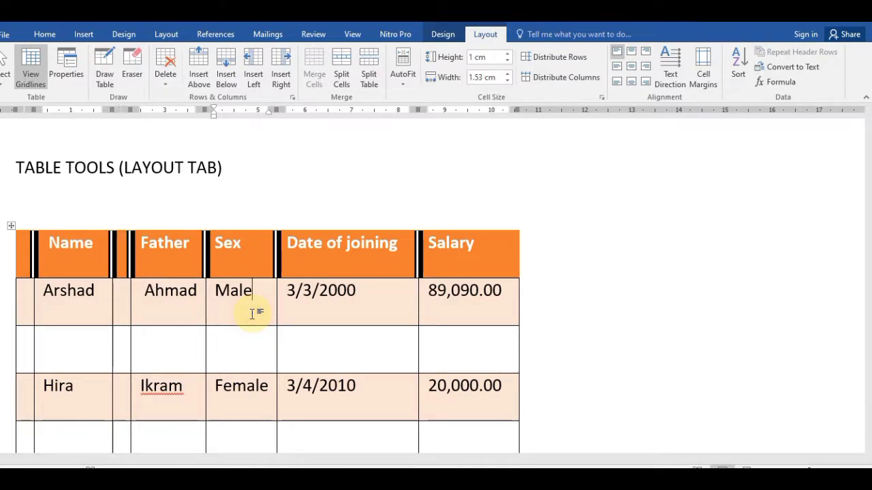
key("Down")
key("Left")
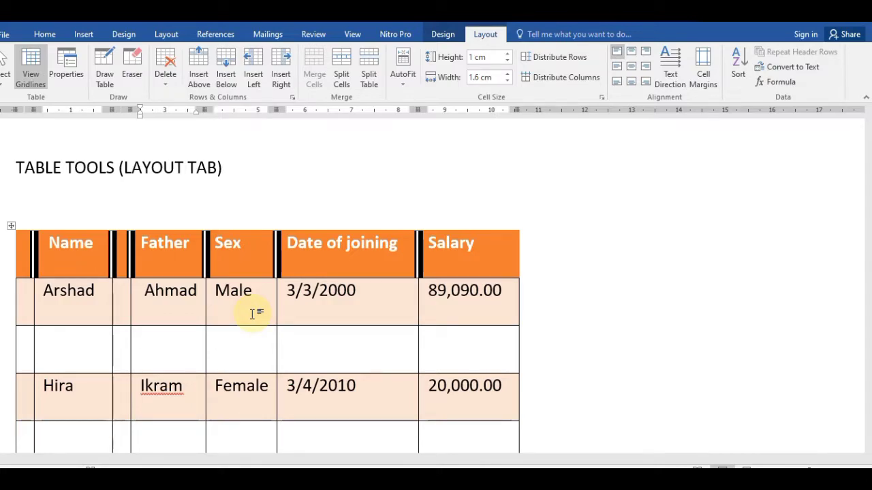
type("HEADING")
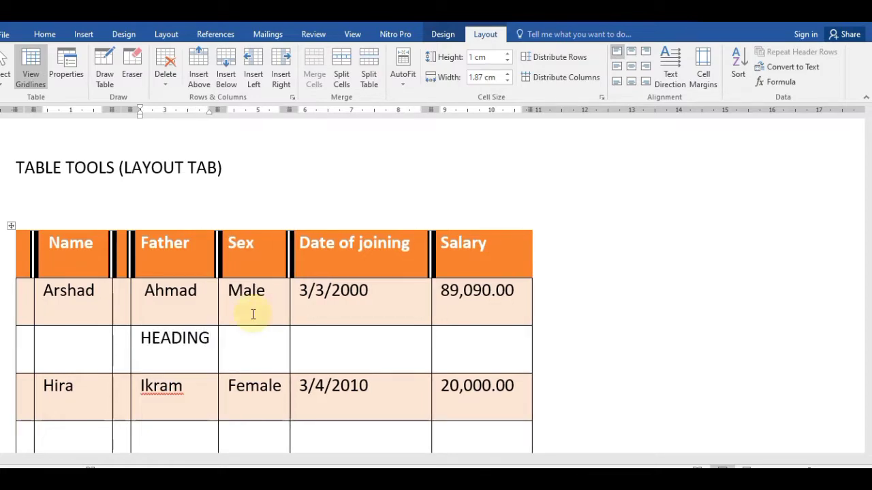
key("shift+Right")
key("shift+Right")
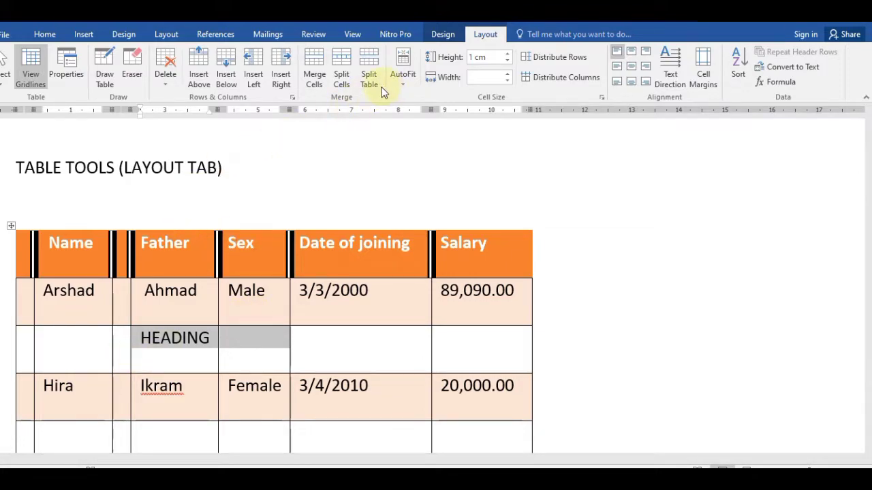
left_click(315, 80)
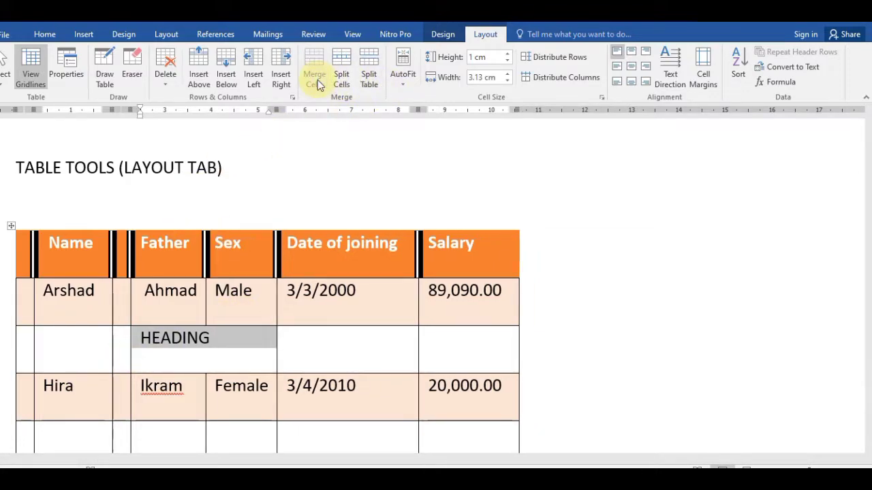
left_click(221, 345)
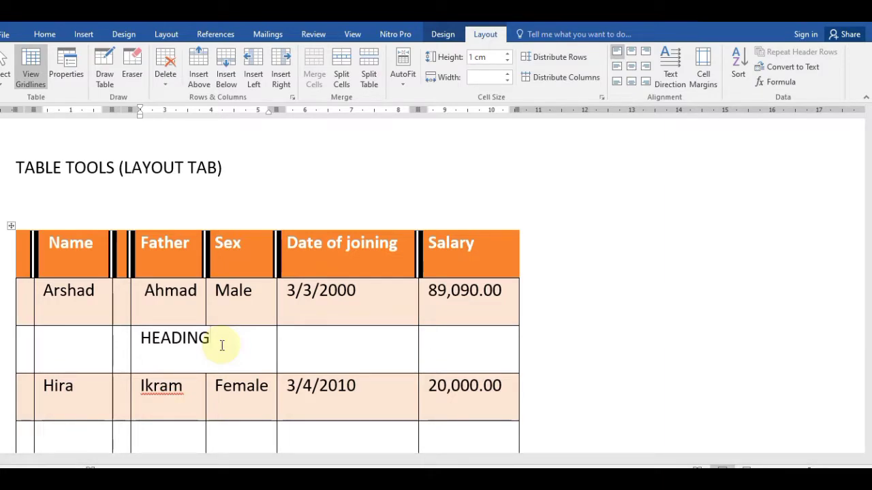
Step: Center HEADING, then undo the heading, merged cell and extra column
left_click(45, 35)
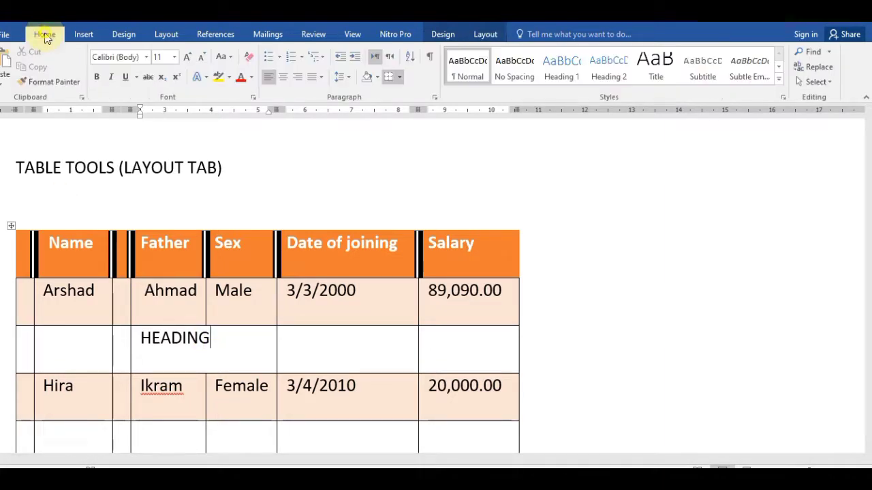
left_click(285, 81)
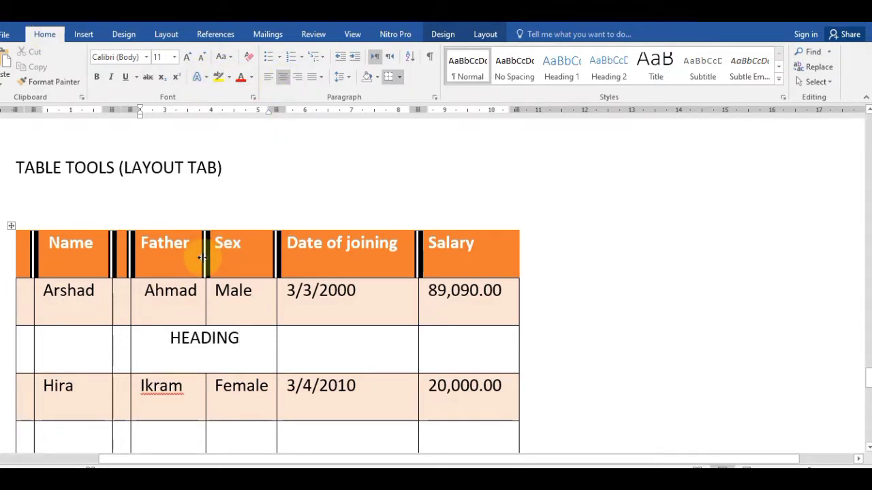
key("ctrl+z")
key("ctrl+z")
key("ctrl+z")
key("ctrl+z")
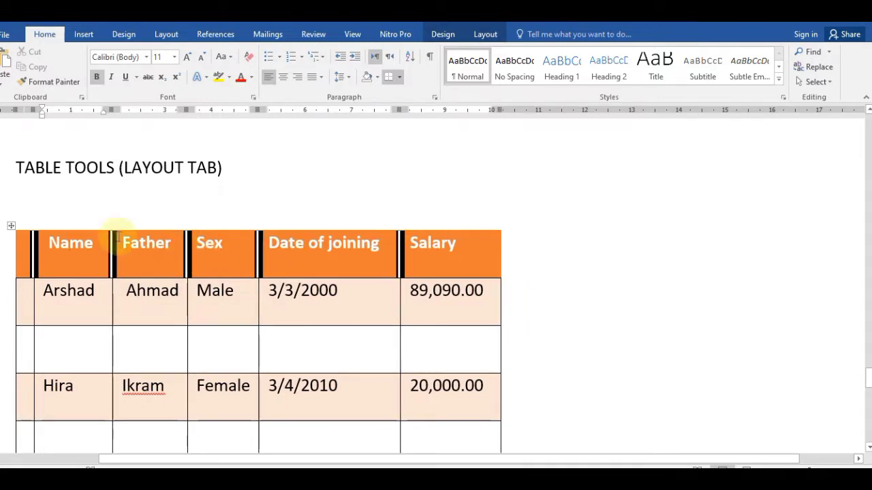
left_click(485, 34)
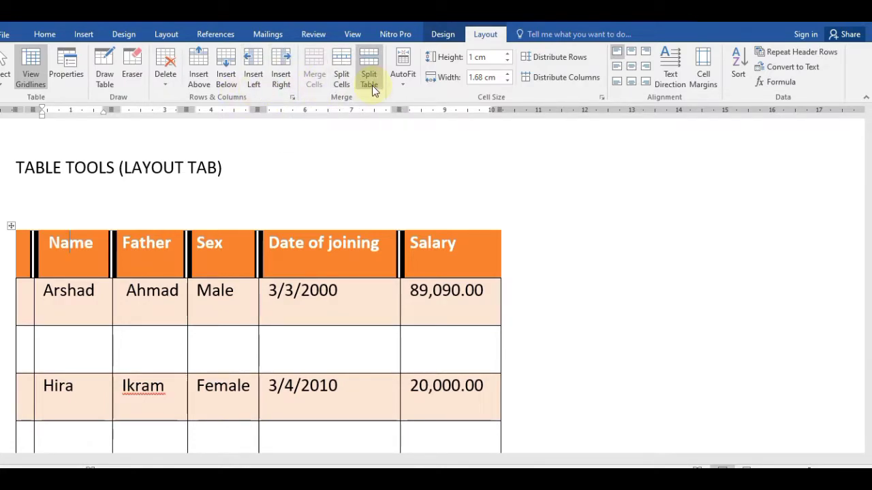
left_click(153, 350)
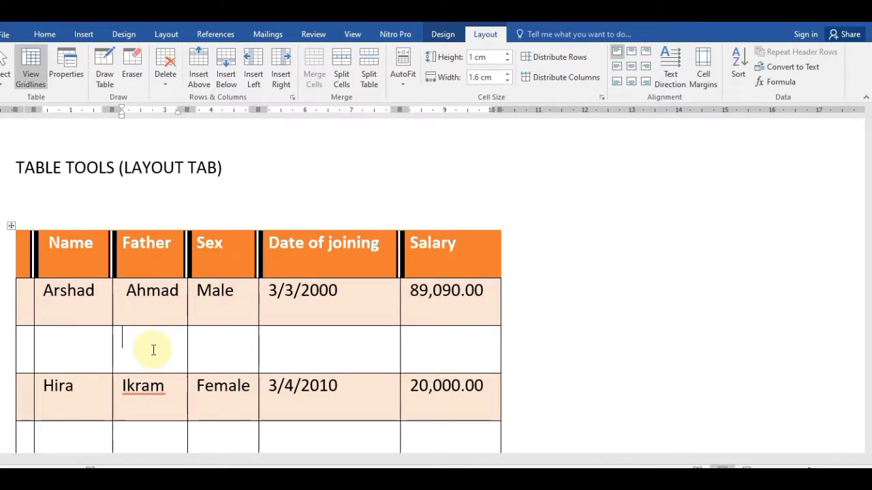
Step: Split the table above the Shabbir row, then undo the split and the narrow first column
key("ctrl+End")
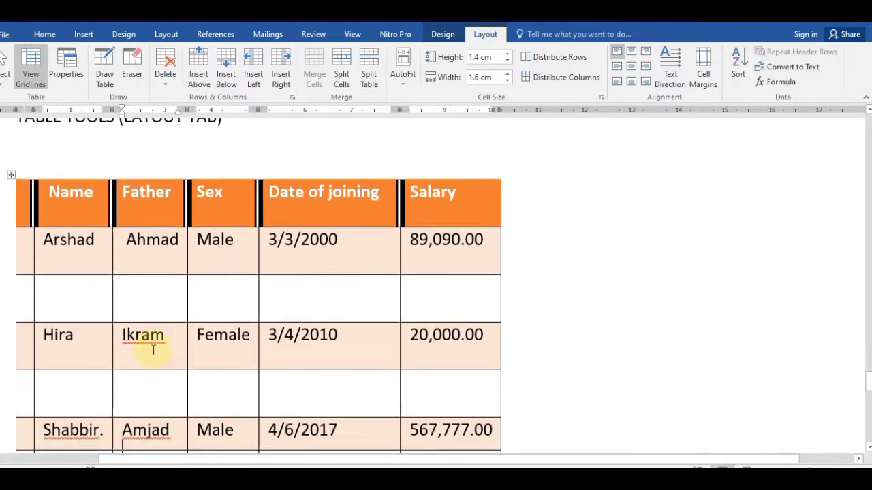
left_click(153, 350)
key("Up")
key("Up")
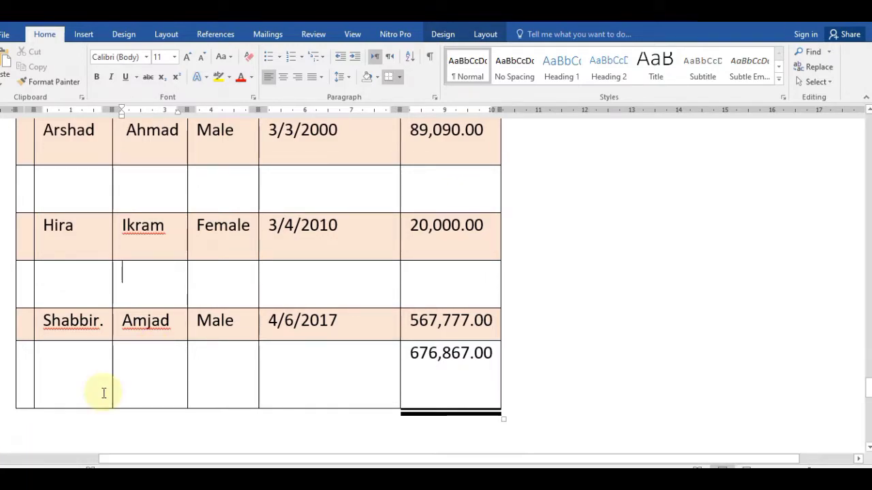
left_click(79, 277)
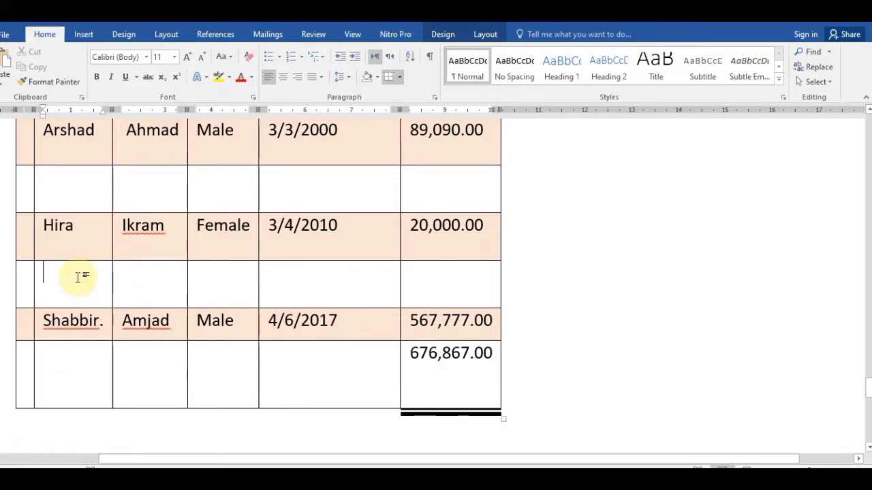
left_click(486, 35)
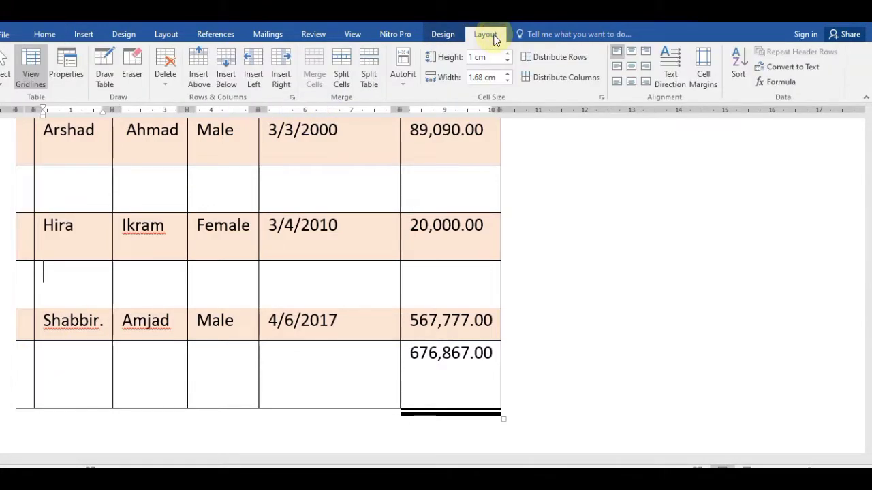
left_click(373, 75)
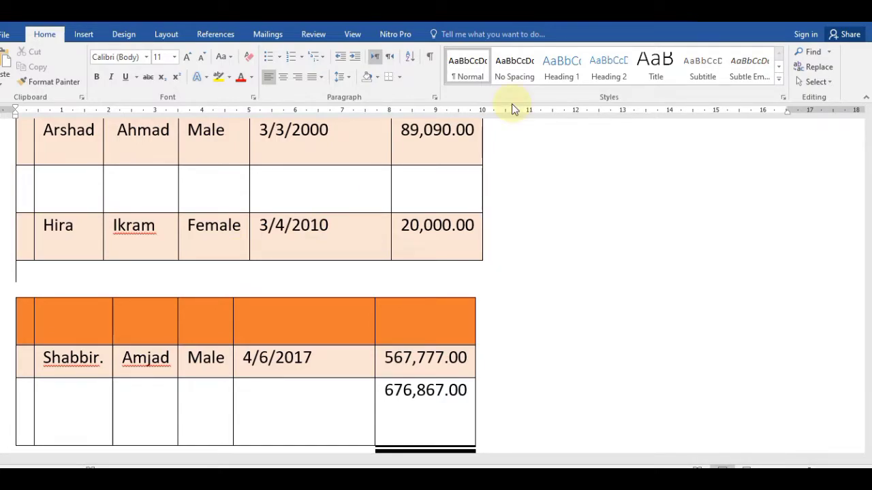
key("ctrl+z")
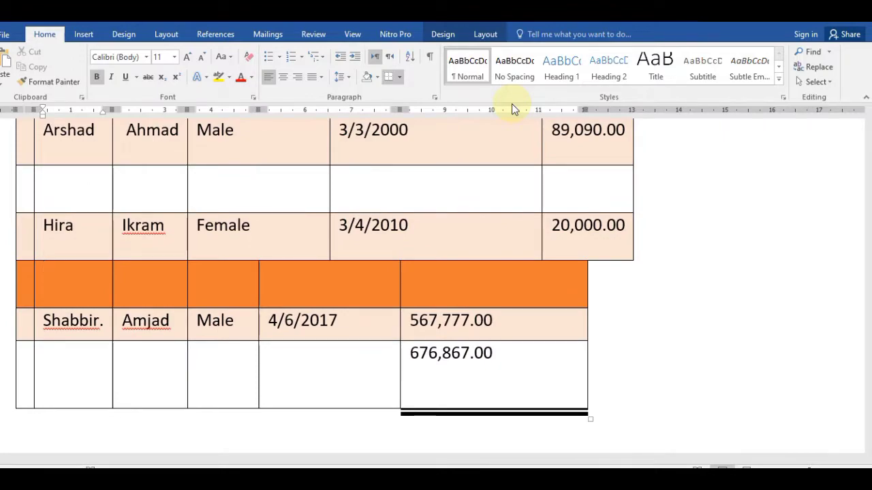
key("ctrl+z")
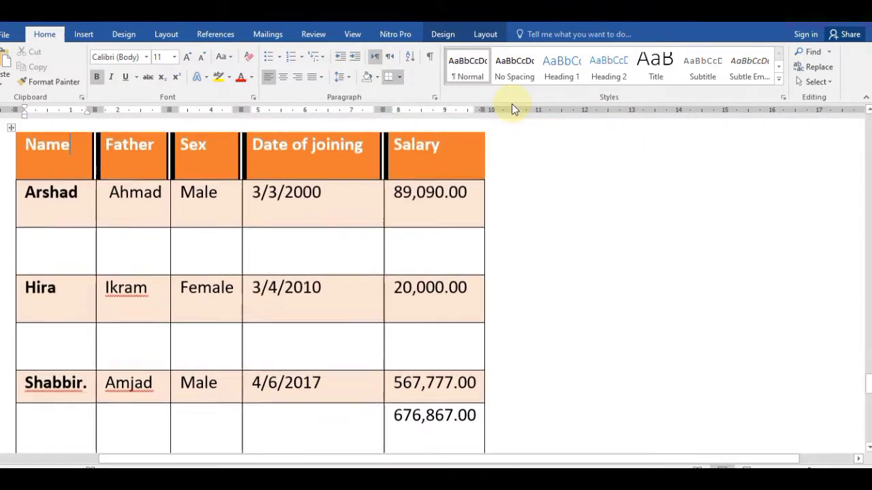
Step: Raise the Name header row's height step by step to 1.6 cm
left_click(490, 35)
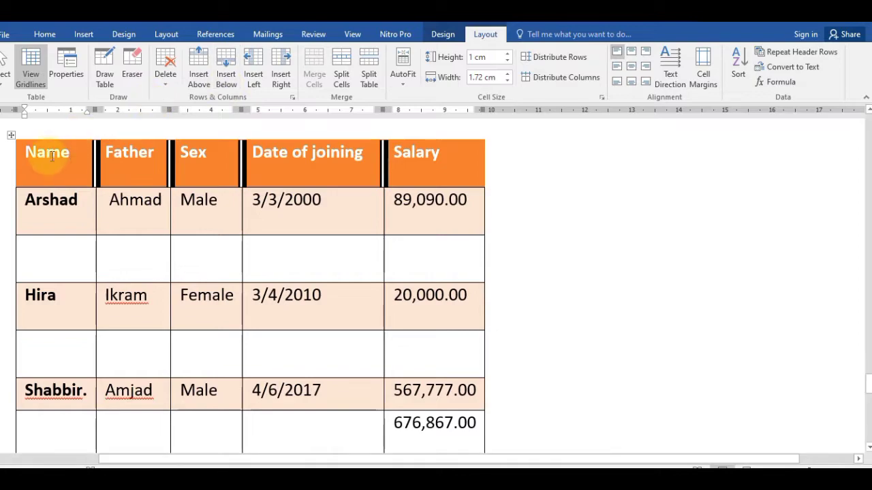
left_click(326, 169)
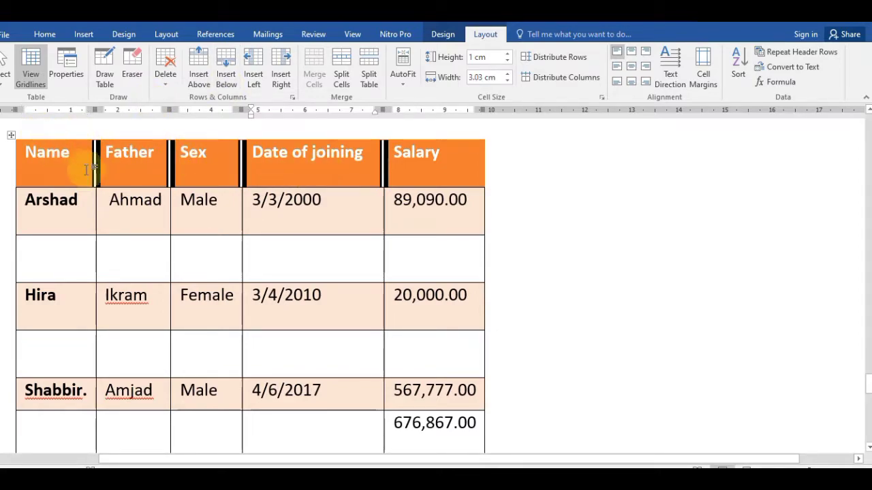
left_click(61, 171)
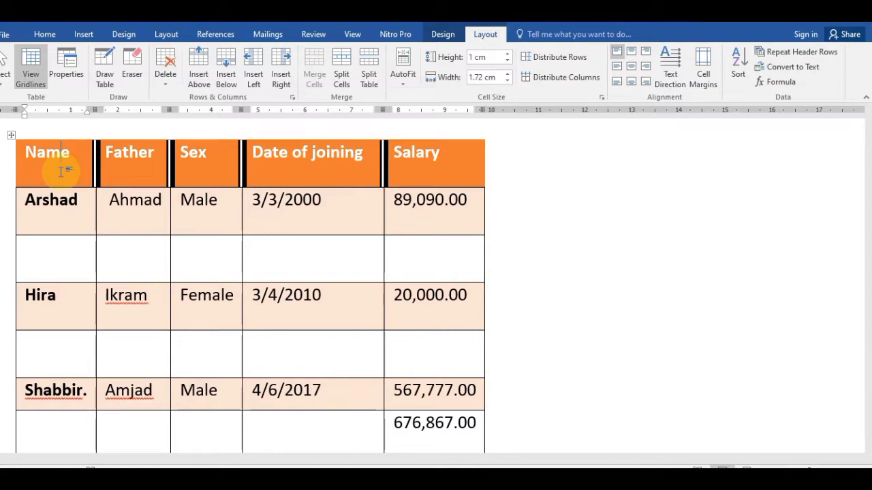
left_click(508, 54)
left_click(507, 54)
left_click(508, 54)
left_click(508, 54)
left_click(507, 54)
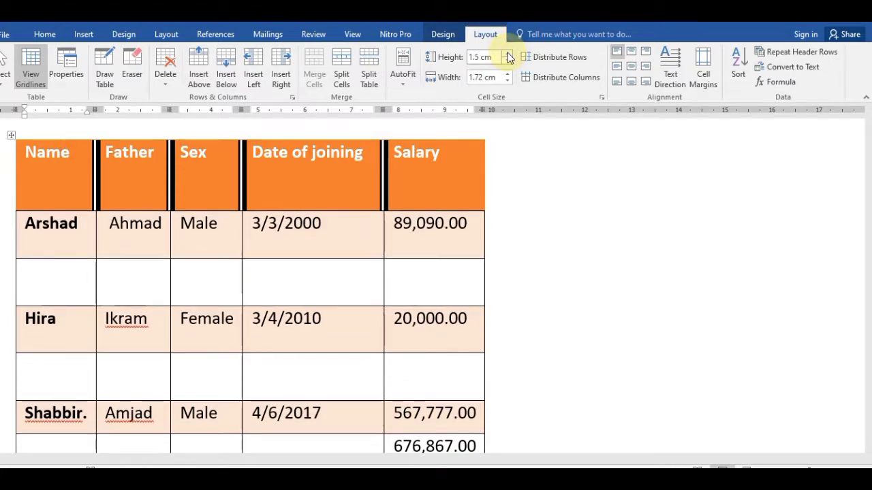
left_click(507, 54)
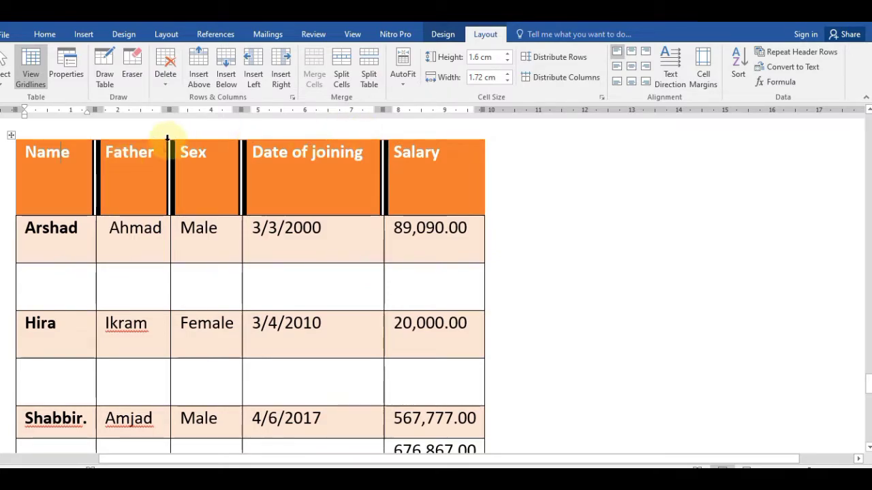
left_click(217, 285)
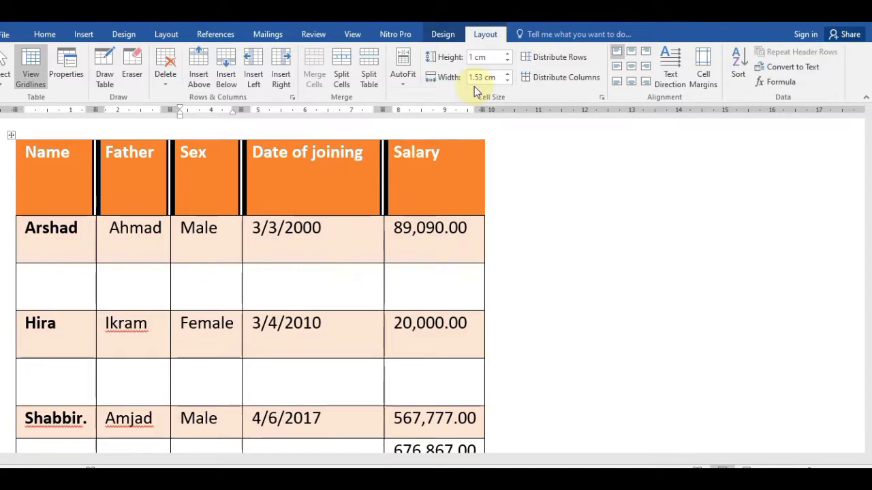
Step: Widen the Sex column to 2.1 cm
left_click(508, 74)
left_click(508, 74)
left_click(508, 73)
left_click(508, 74)
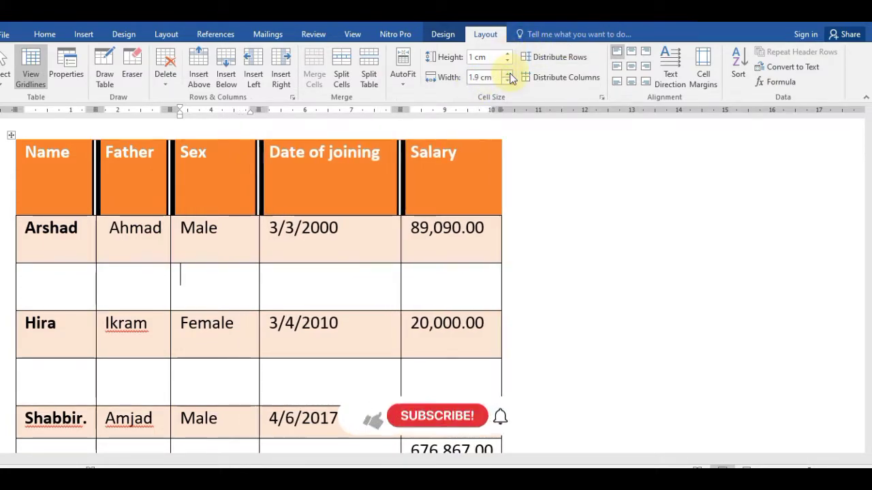
left_click(508, 73)
left_click(508, 74)
left_click(508, 74)
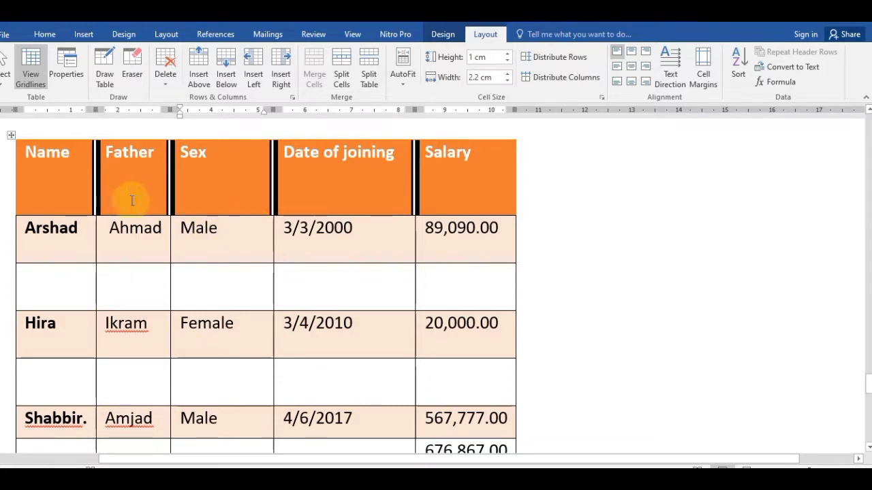
Step: Lower the header row height to 1.2 cm
left_click(158, 197)
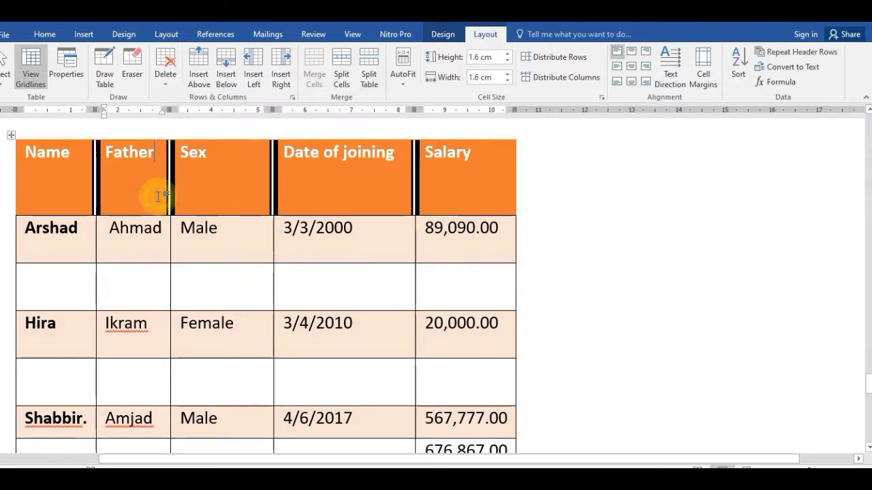
left_click(190, 196)
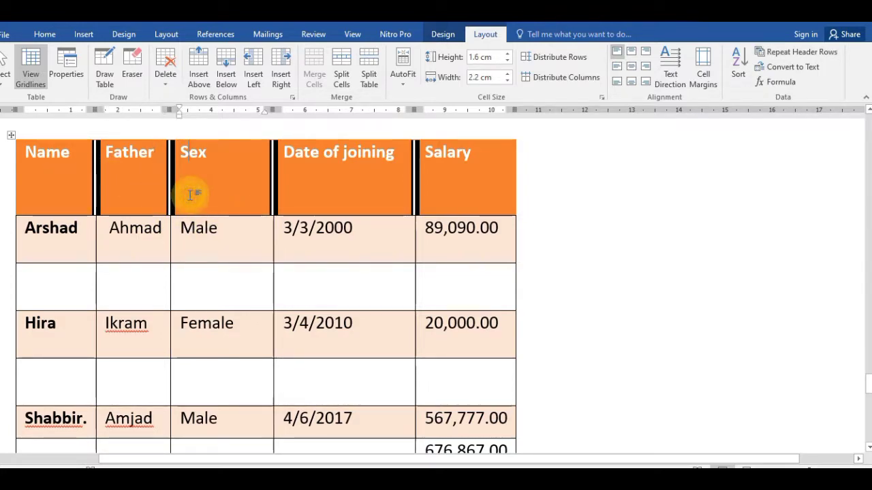
left_click(507, 61)
left_click(508, 61)
left_click(508, 61)
left_click(507, 62)
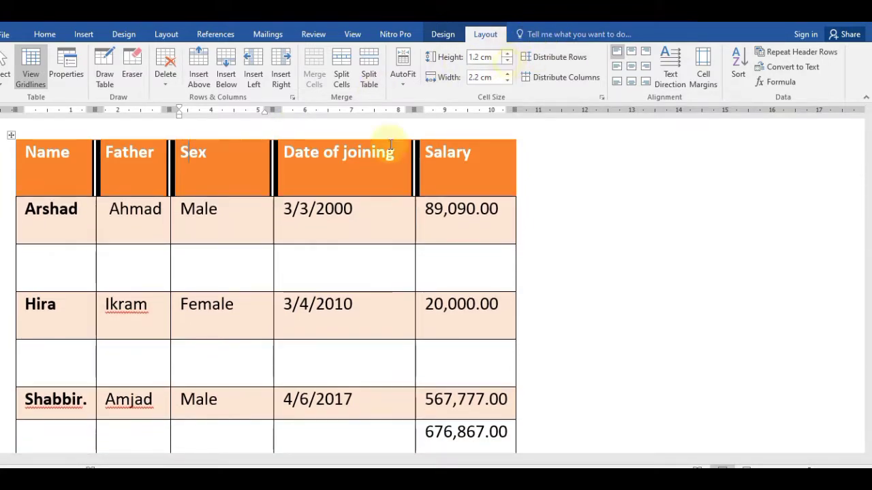
Step: Narrow the Sex column to 1.53 cm
left_click(259, 258)
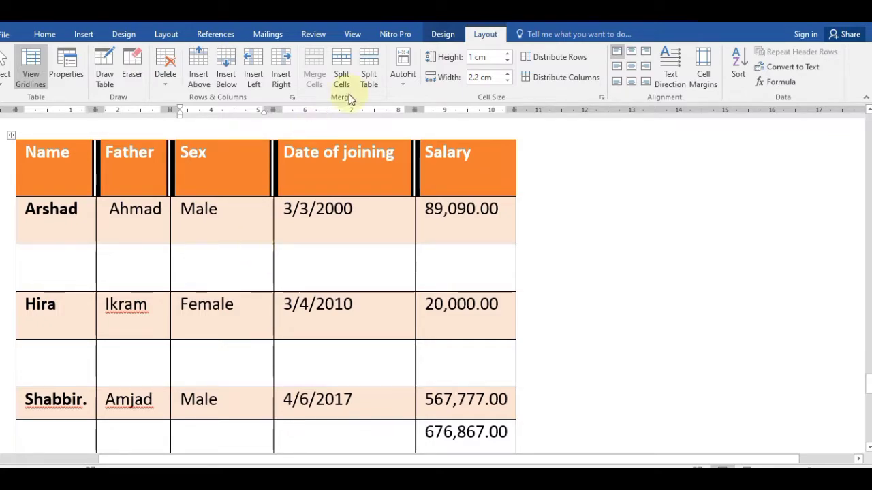
left_click(506, 81)
left_click(507, 81)
left_click(507, 81)
left_click(507, 81)
left_click(508, 81)
left_click(507, 81)
left_click(508, 81)
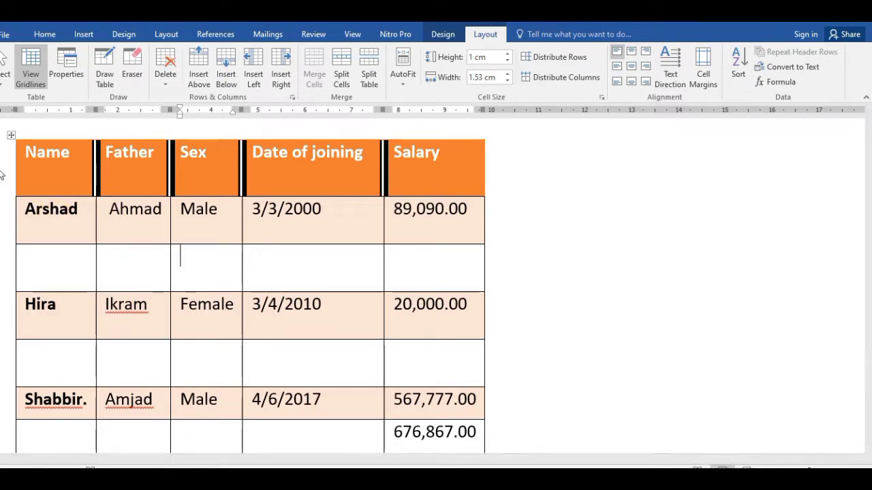
Step: Select the whole table and distribute rows (1.04 cm) and columns (2.01 cm) evenly
left_click(54, 164)
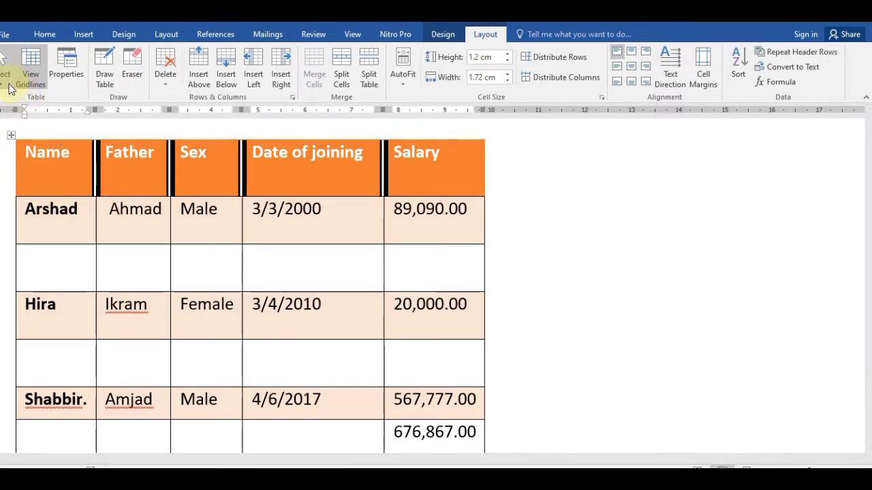
left_click(9, 81)
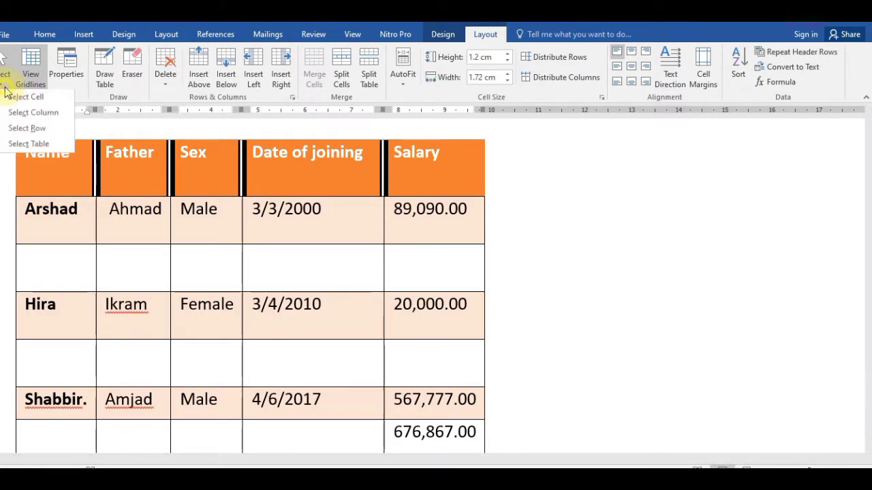
left_click(27, 145)
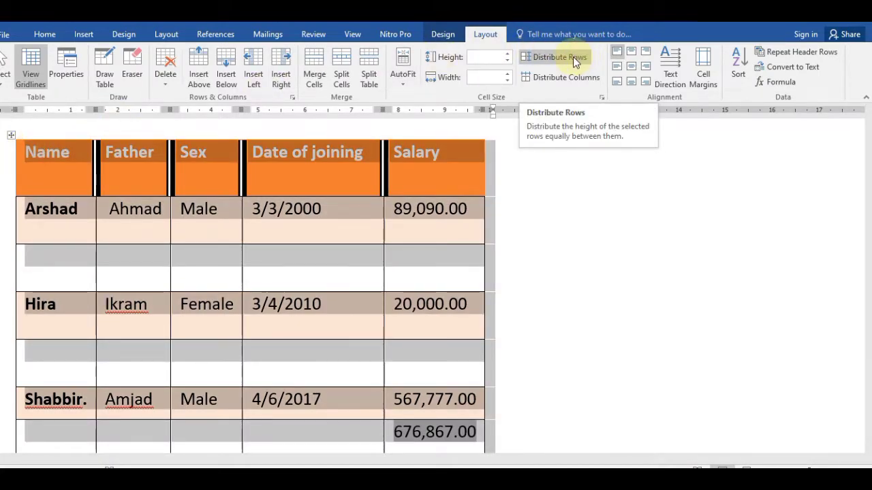
left_click(572, 56)
left_click(213, 205)
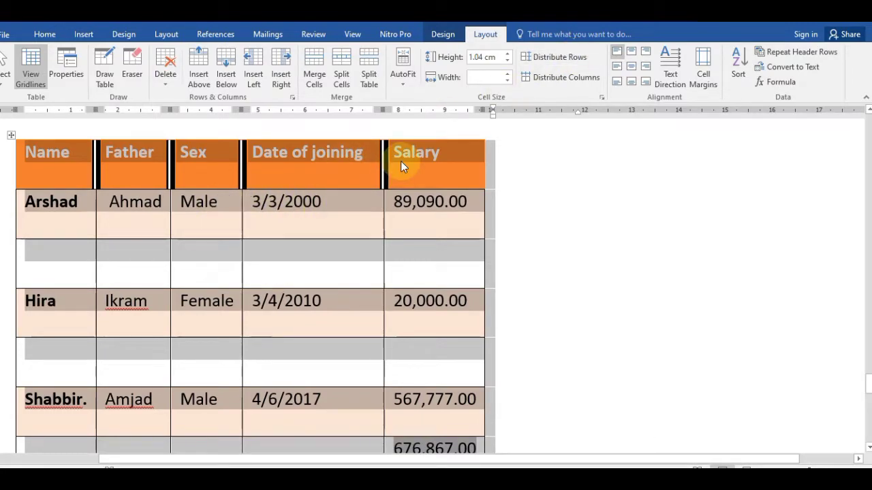
left_click(562, 80)
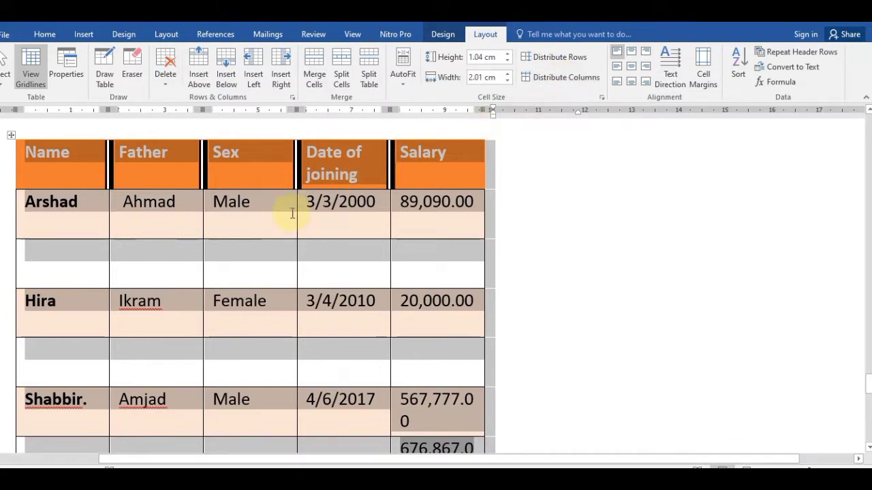
left_click(254, 215)
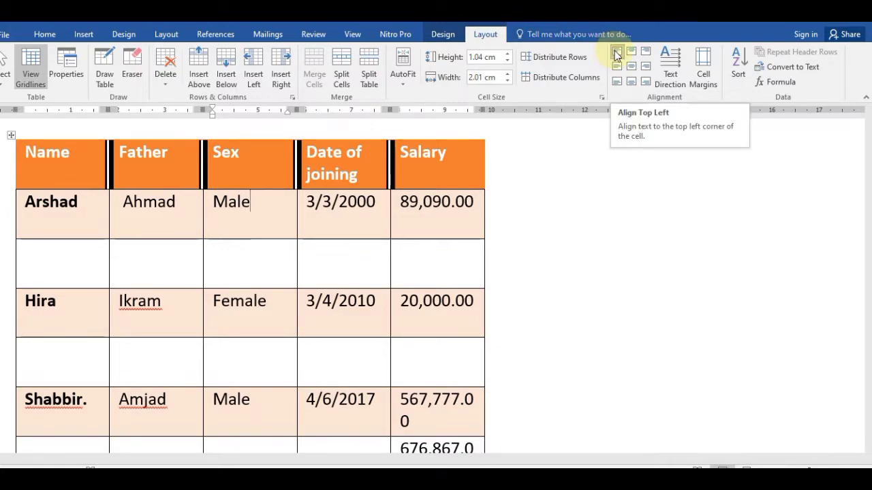
Step: Select the Arshad row and try Align Top Center, then Align Top Right
left_click(69, 213)
left_click(148, 212)
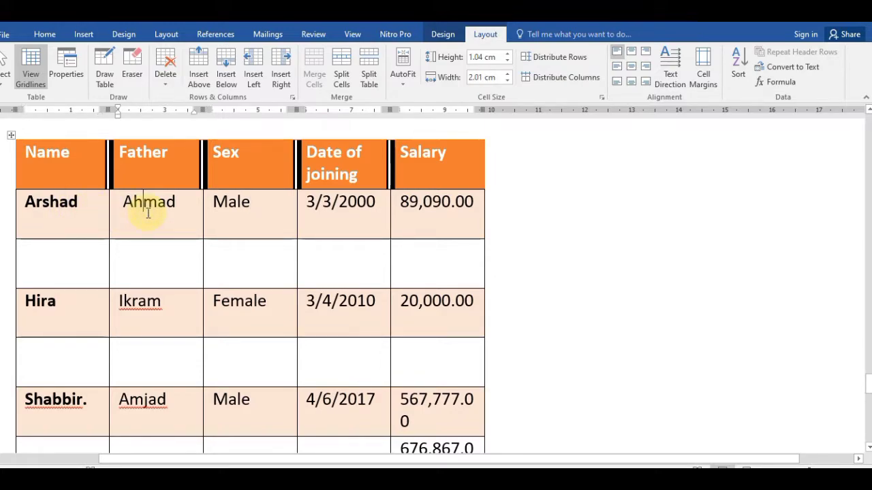
left_click(44, 204)
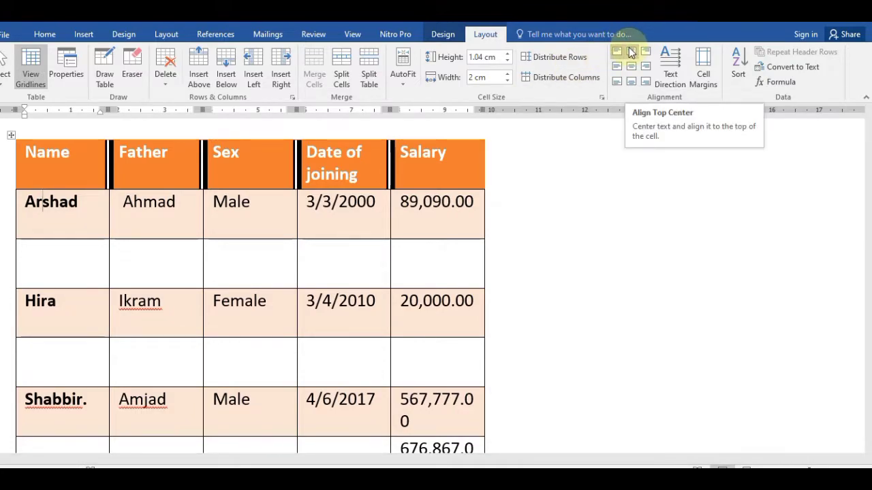
left_click(17, 219)
key("shift+Right")
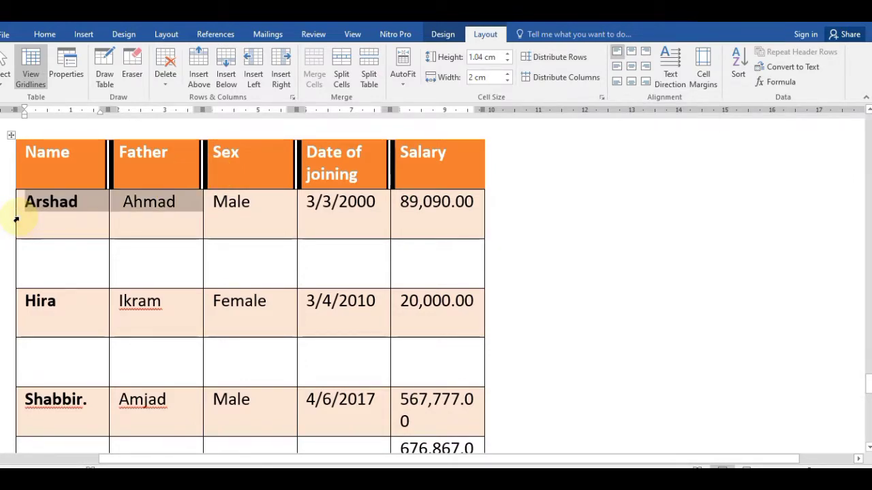
key("shift+Right")
key("shift+Right")
key("shift+Right")
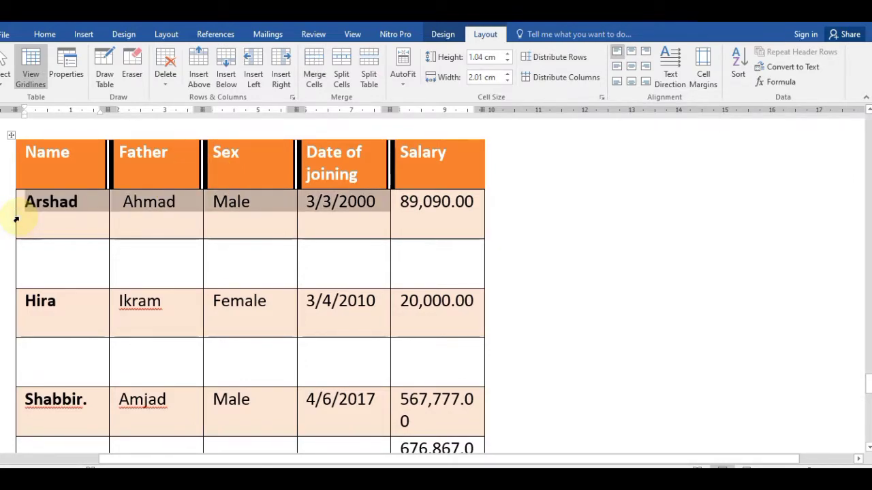
left_click(631, 53)
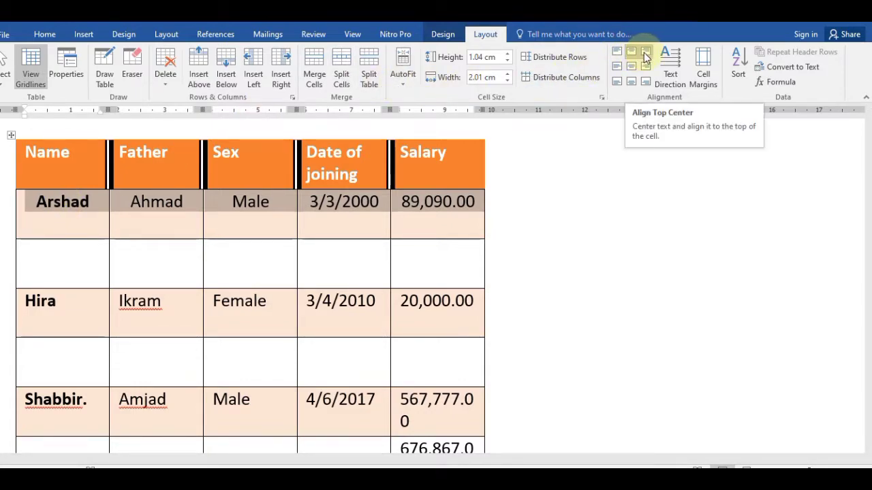
left_click(646, 55)
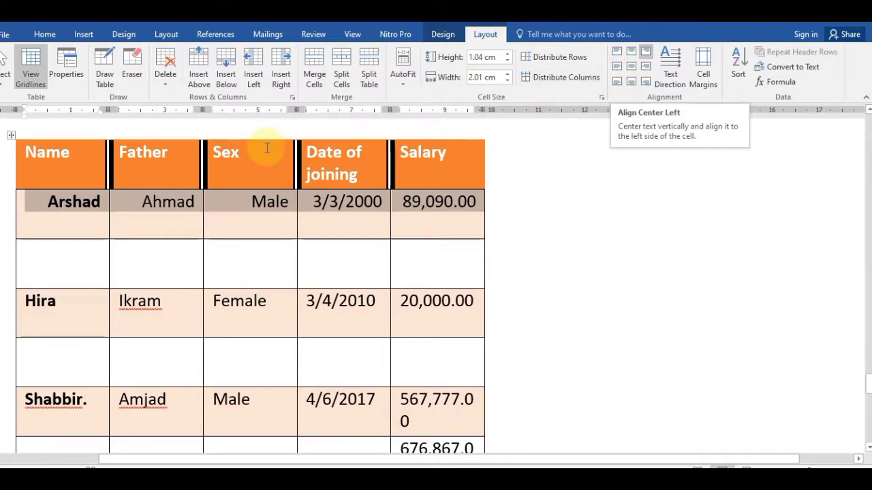
Step: Reselect the Arshad row and apply Align Center Left
left_click(77, 218)
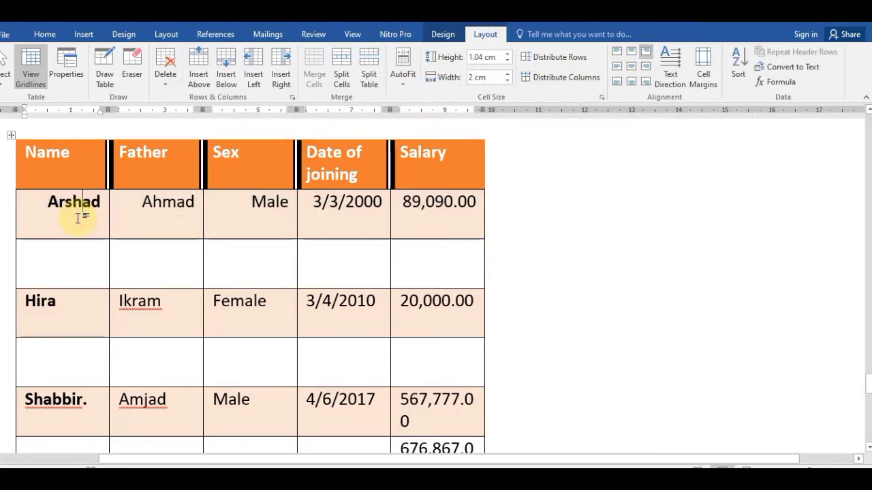
left_click(21, 222)
key("shift+Right")
key("shift+Right")
key("shift+Right")
key("shift+Right")
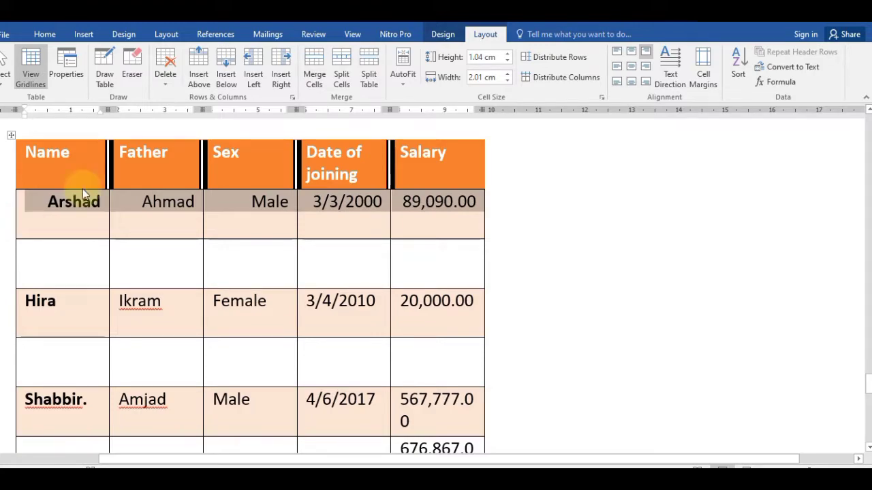
left_click(616, 67)
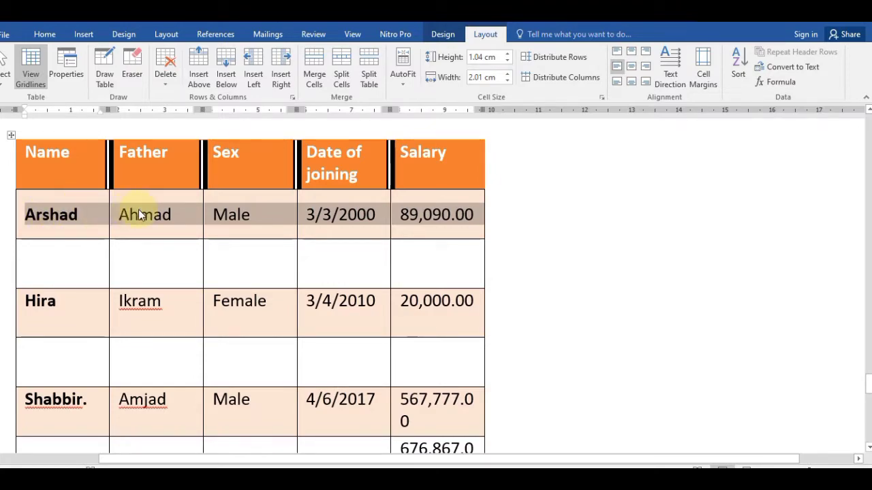
Step: Try Center, Center Right, Bottom Left and Bottom Center on the Arshad row, settling on Bottom Right
left_click(631, 68)
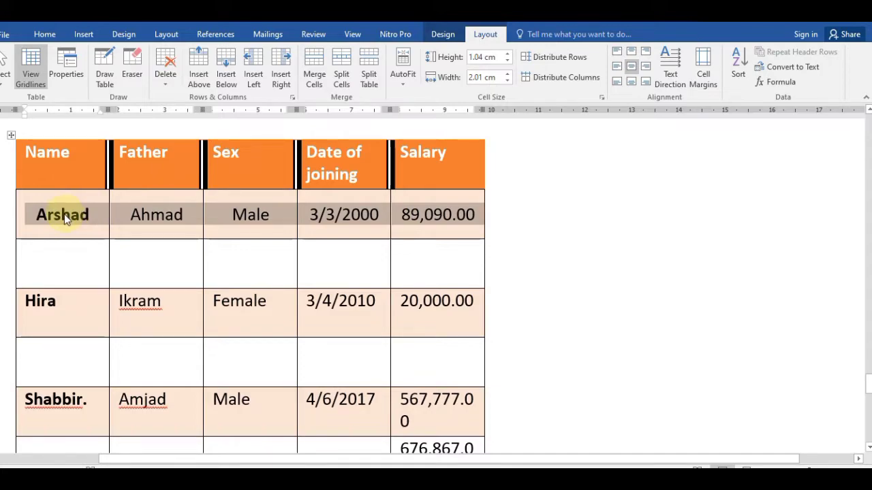
left_click(645, 69)
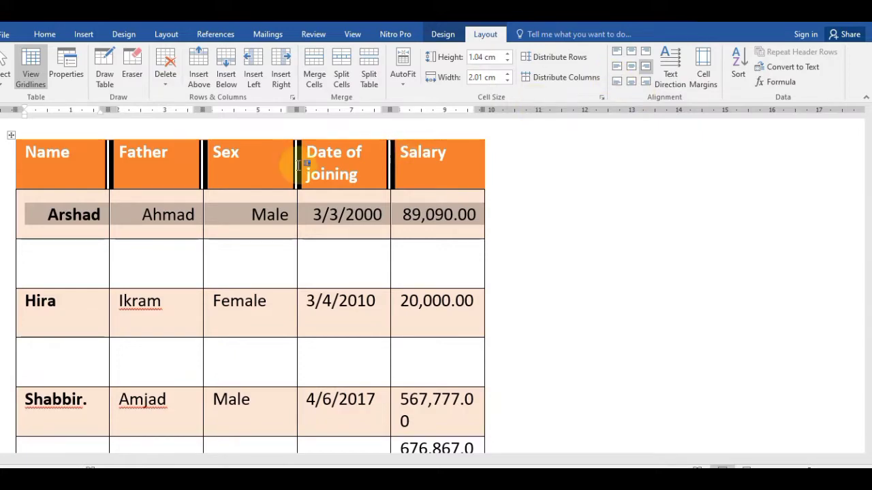
left_click(616, 83)
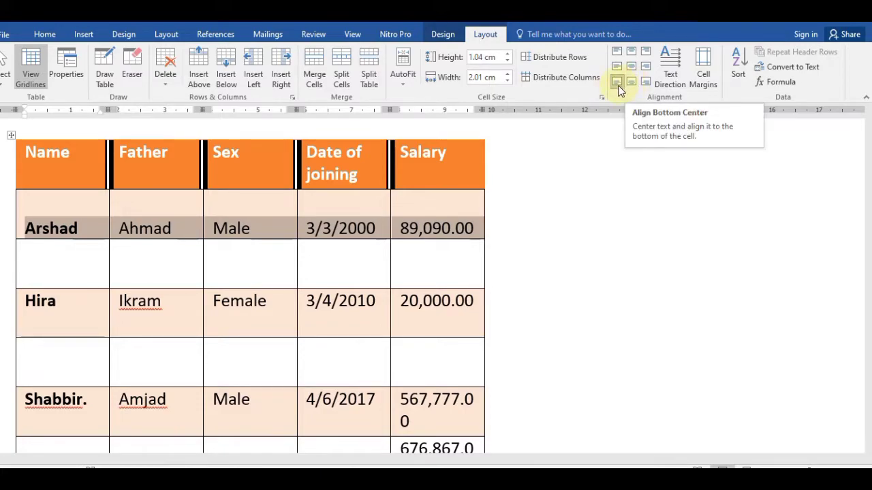
left_click(630, 80)
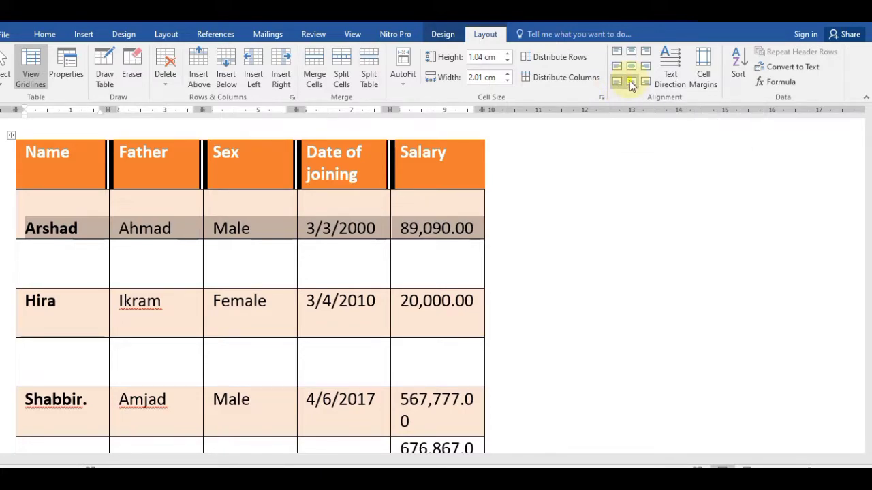
left_click(647, 81)
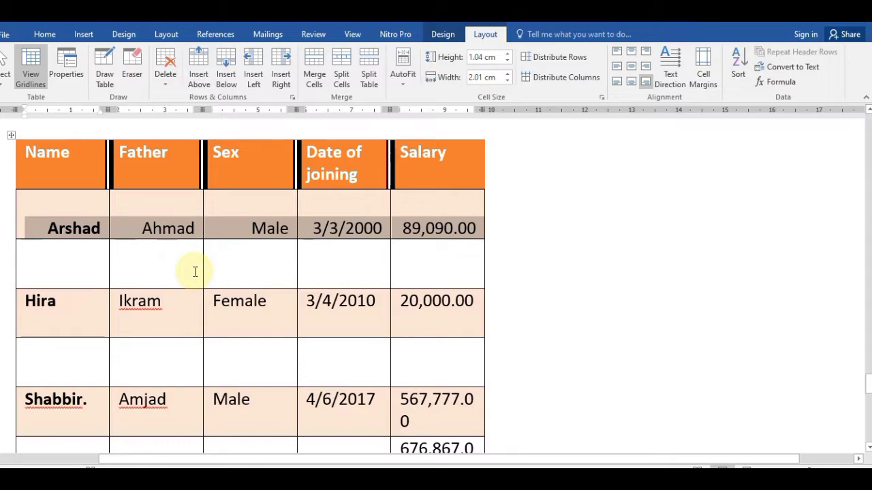
left_click(75, 153)
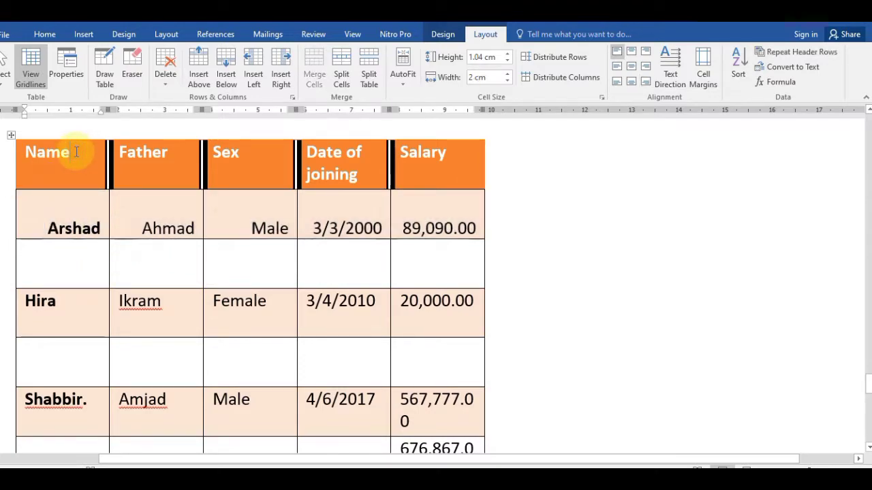
Step: Select the whole employee table and apply Align Center Left to all its text
left_click(5, 83)
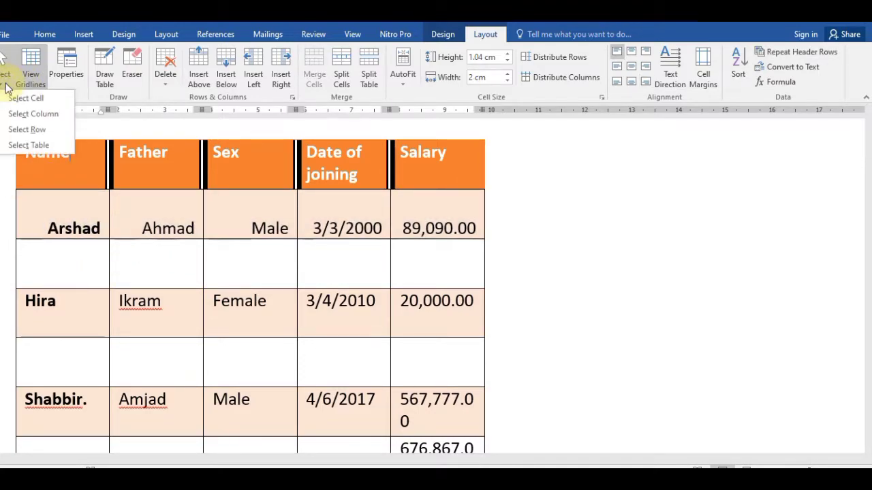
left_click(41, 148)
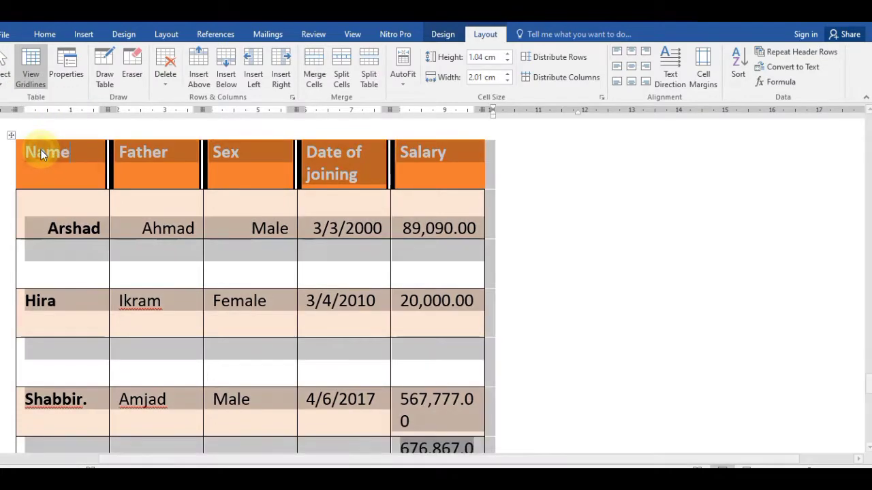
left_click(618, 68)
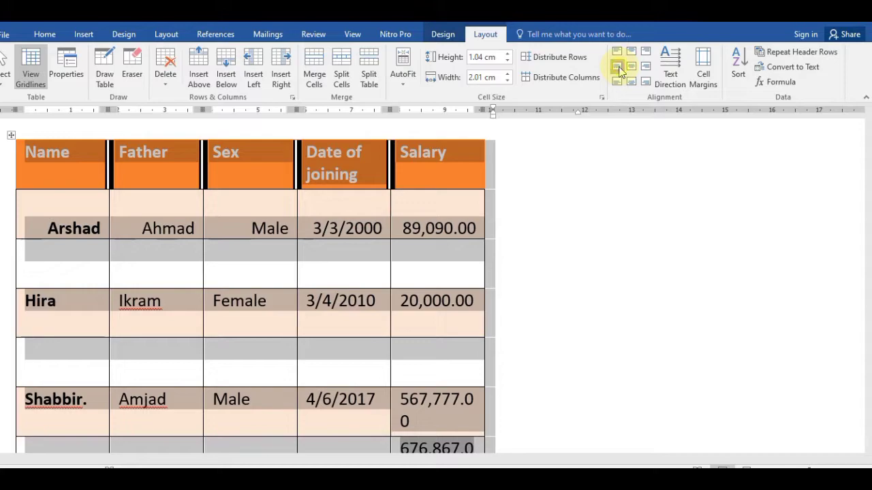
left_click(146, 216)
left_click(75, 215)
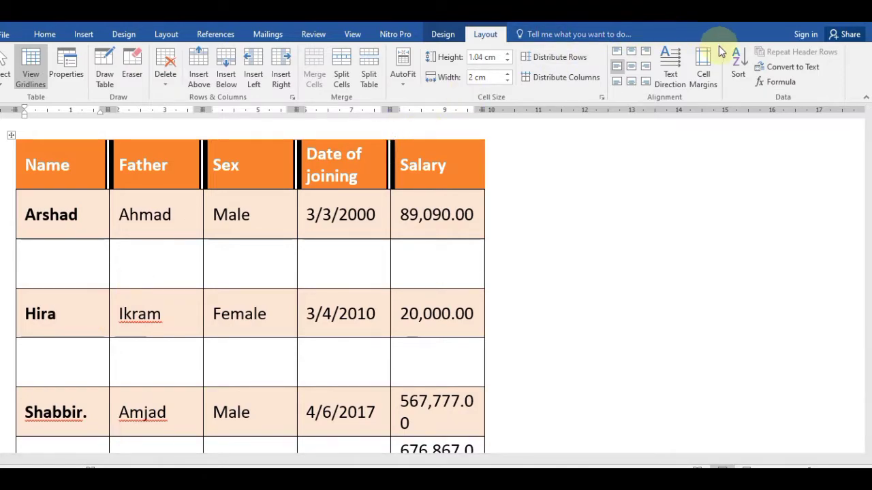
Step: Cycle the Hira cell's text direction through vertical and back to horizontal
left_click(670, 71)
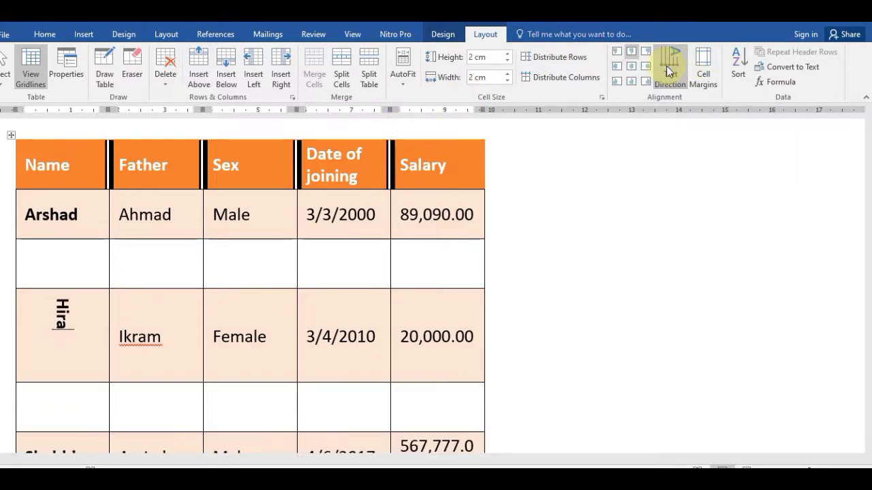
left_click(669, 70)
left_click(669, 71)
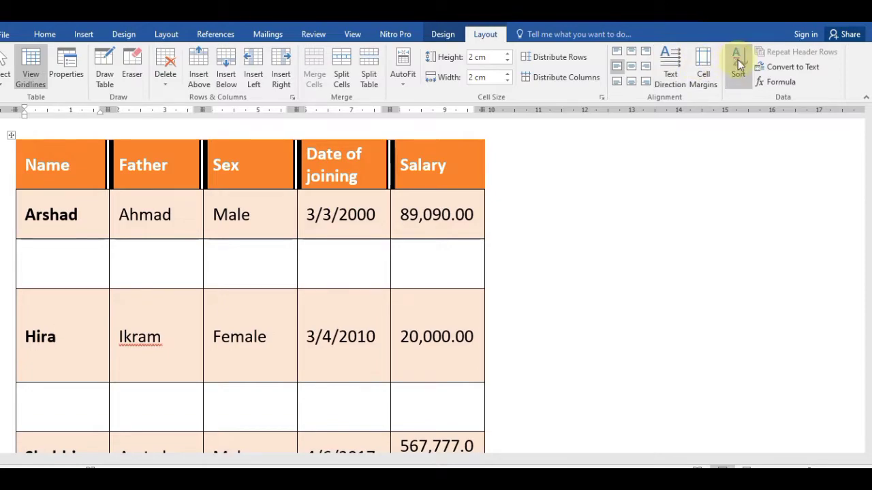
left_click(69, 264)
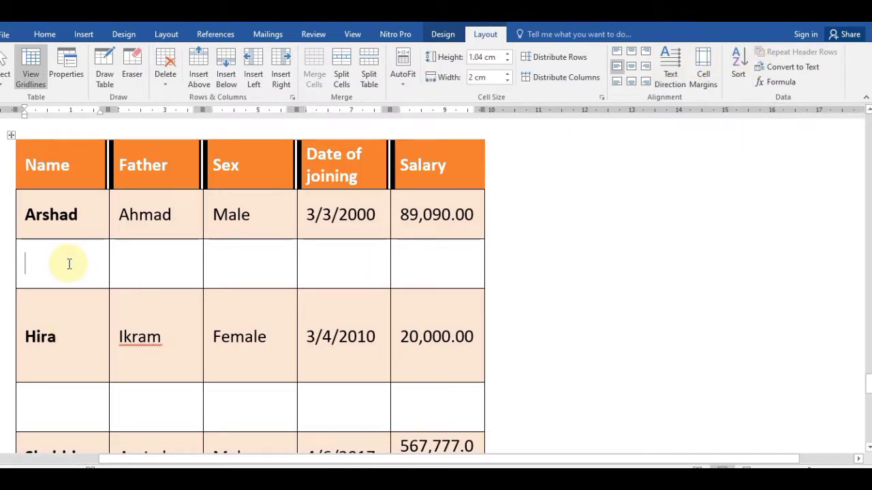
Step: Delete the blank row below Arshad and the blank row below Hira
left_click(167, 81)
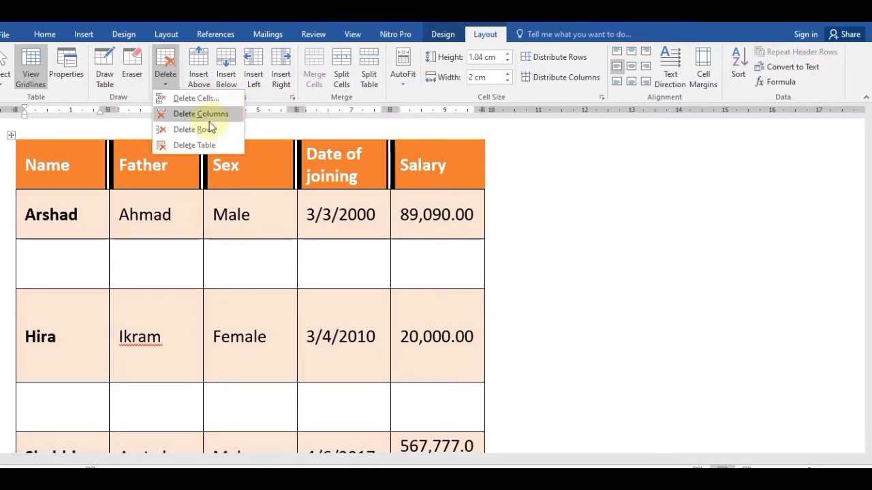
left_click(200, 130)
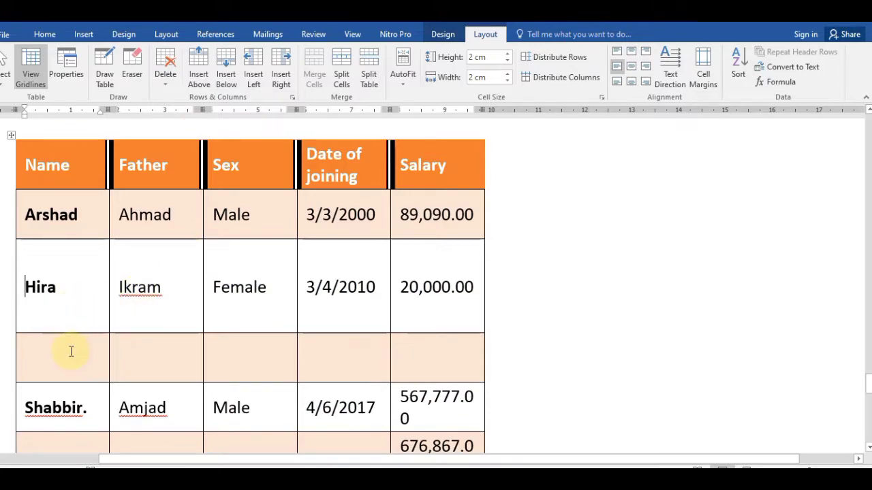
left_click(71, 352)
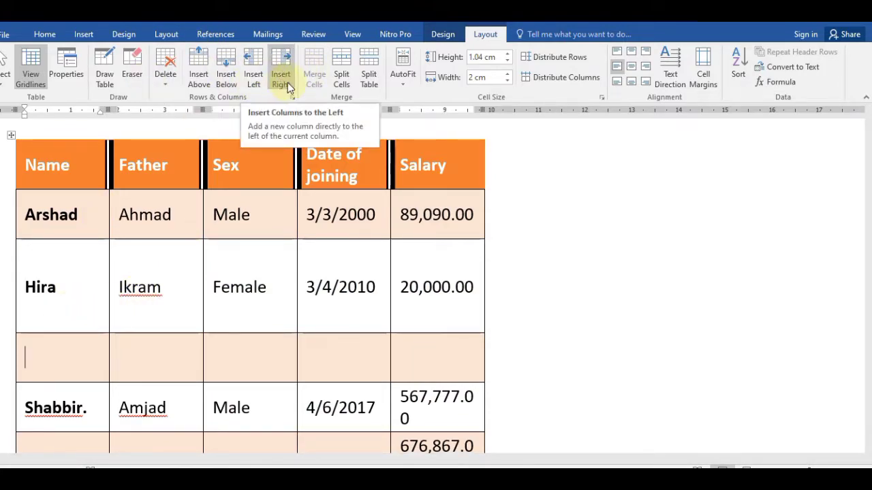
left_click(167, 74)
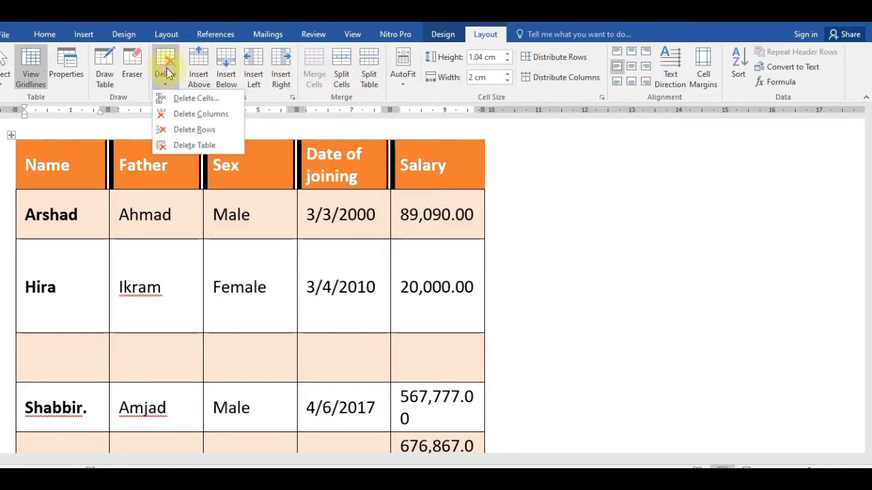
left_click(208, 130)
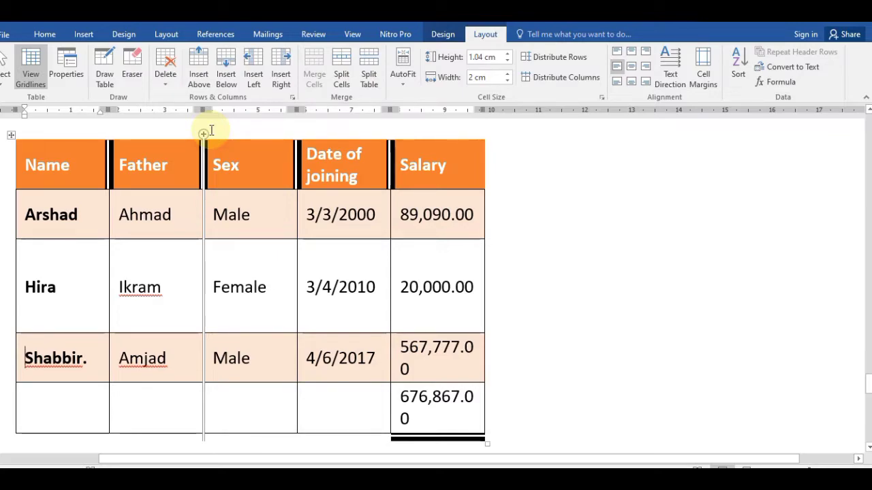
Step: Insert a row above Shabbir. and enter Abbas as name and Hameed as father
left_click(199, 81)
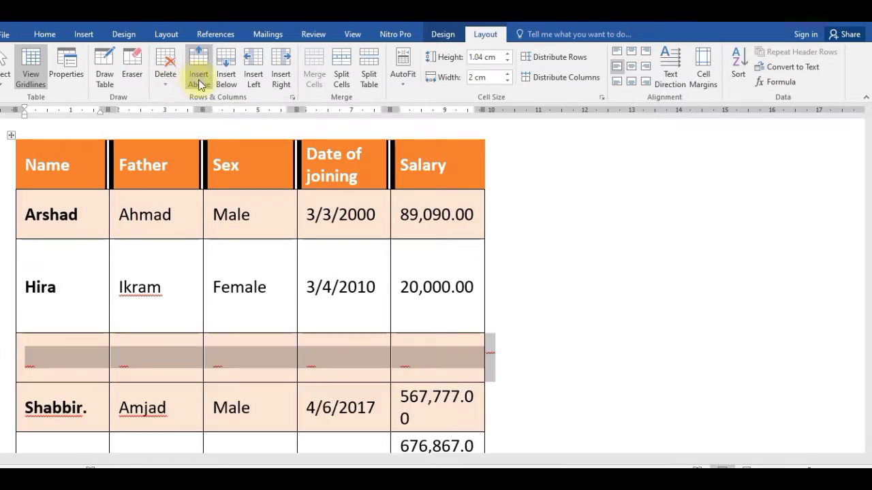
left_click(75, 350)
type("aBBAS ")
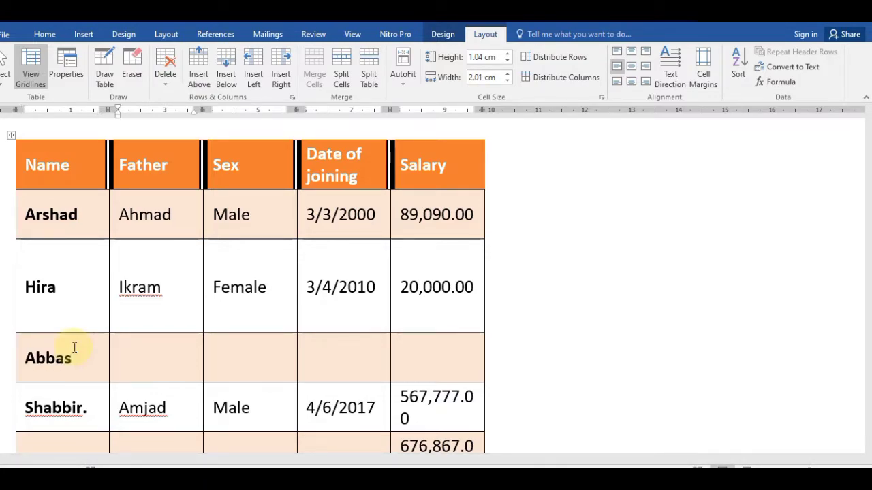
type("Hameed")
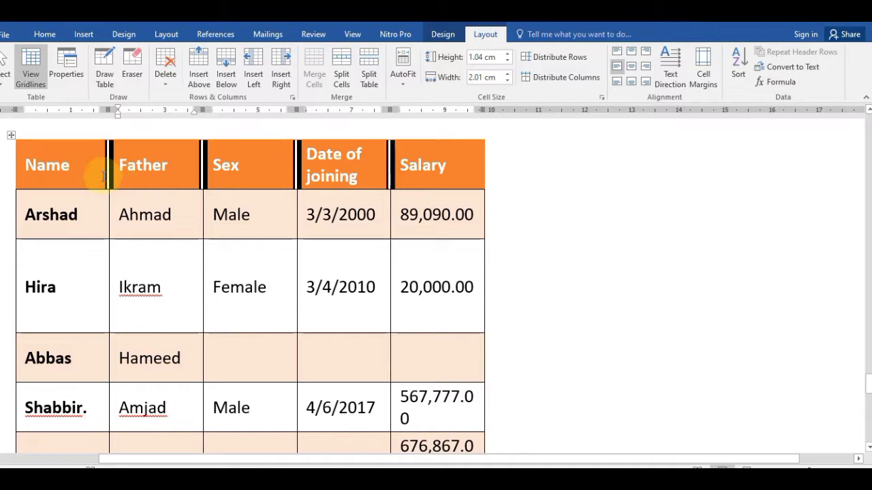
key("Down")
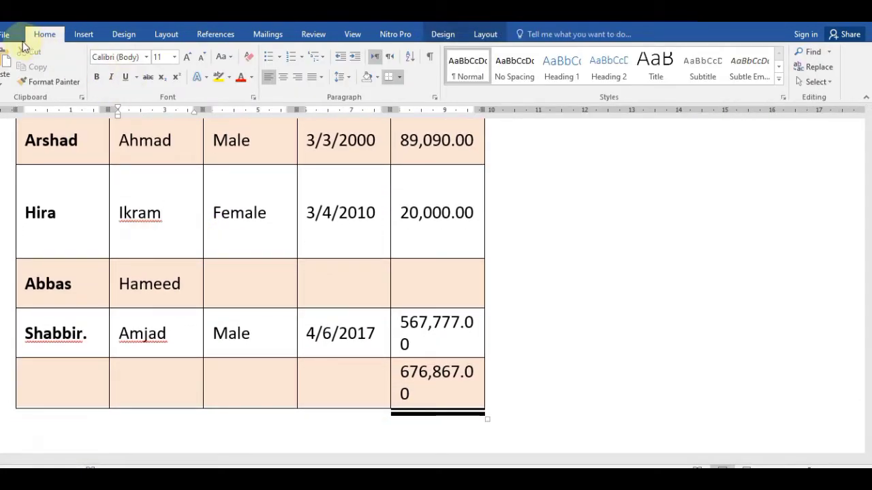
left_click(489, 34)
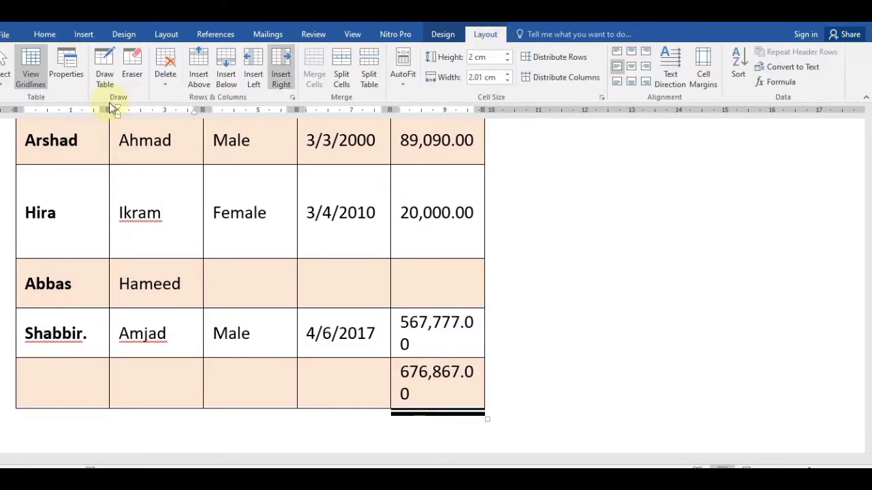
left_click(6, 87)
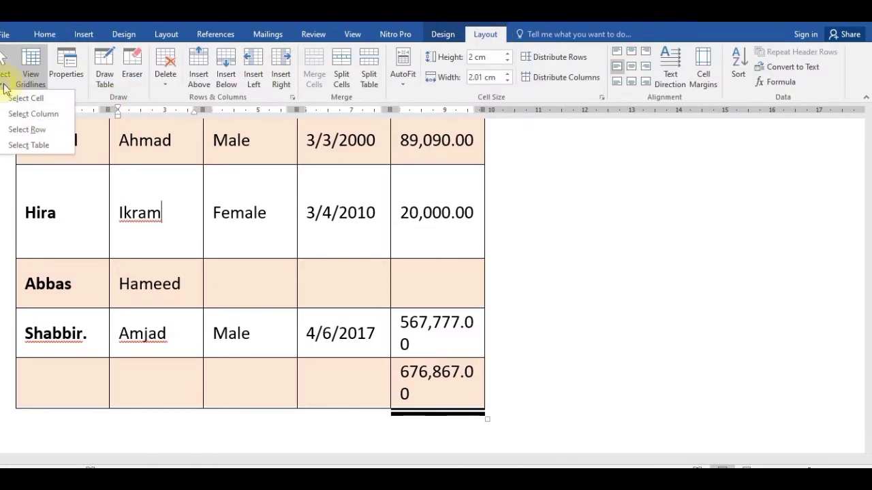
left_click(35, 145)
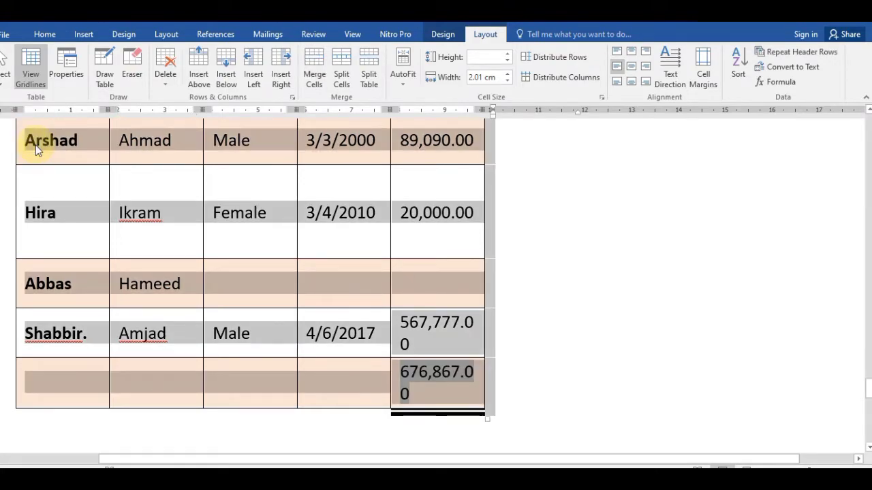
left_click(735, 71)
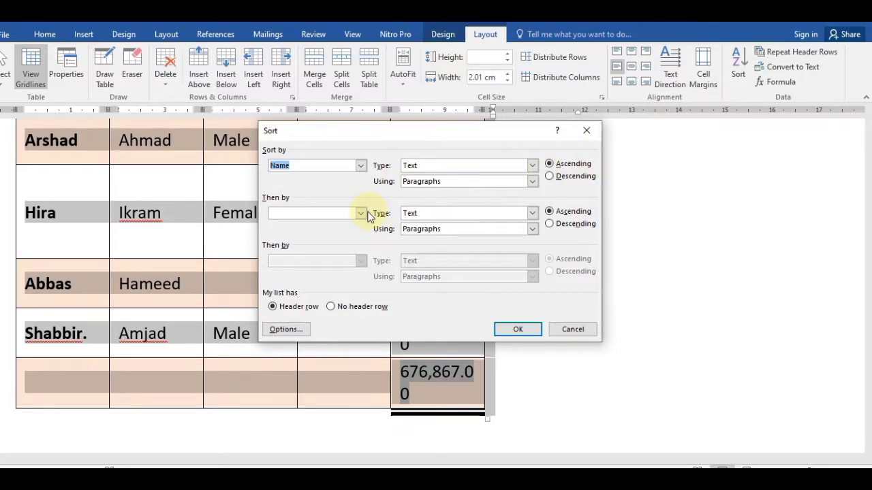
left_click(504, 329)
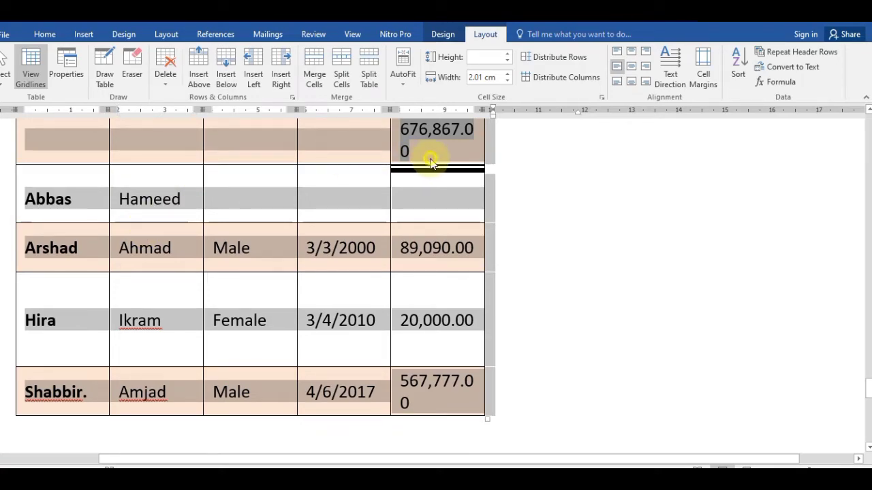
left_click(431, 159)
key("Up")
key("Up")
key("Up")
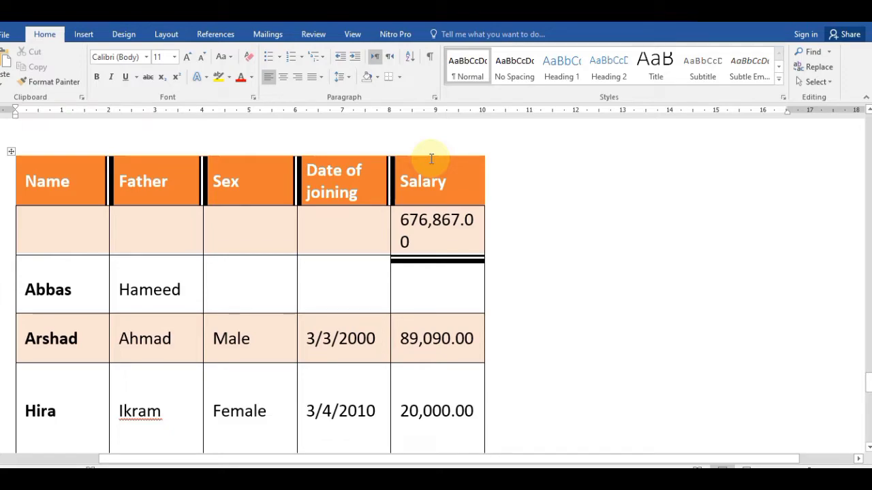
key("Down")
key("ctrl+z")
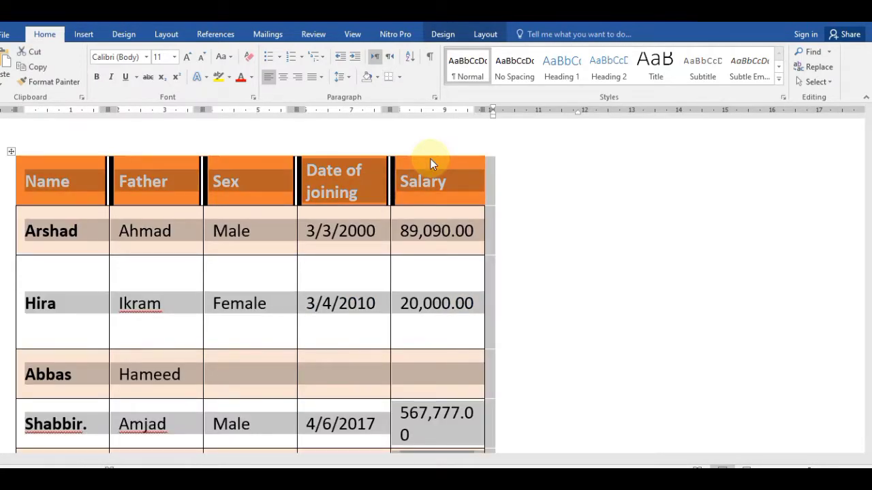
left_click(485, 34)
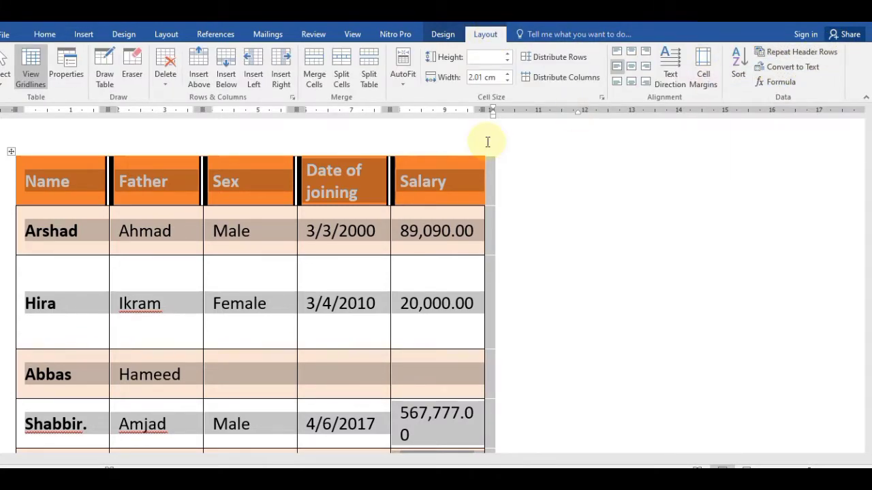
left_click(166, 278)
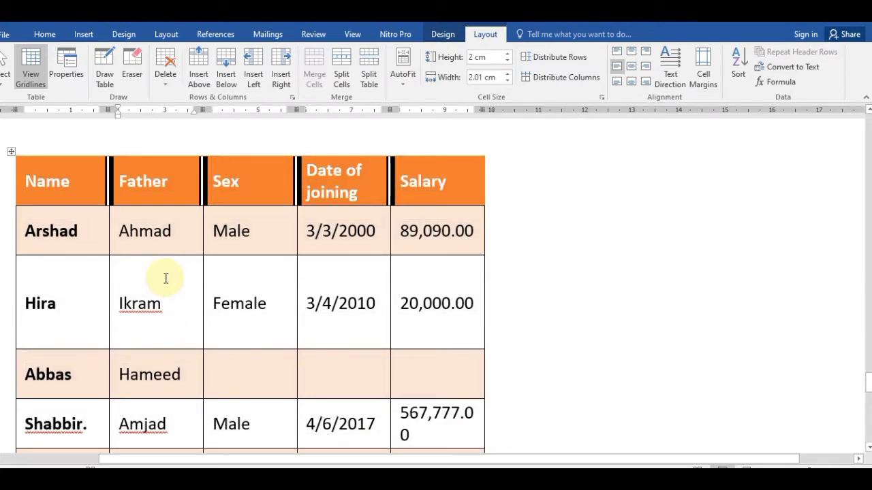
key("ctrl+End")
Step: Add several blank rows below the 676,867.00 total by tabbing from the last cell
key("Up")
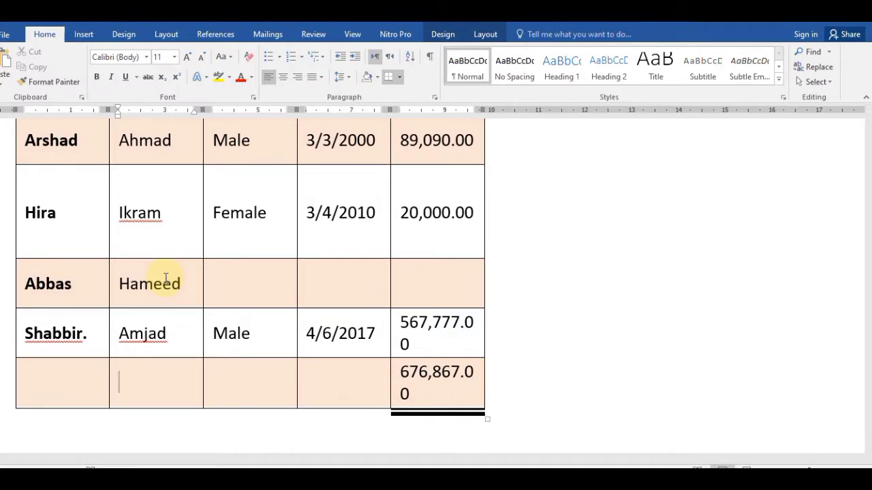
left_click(425, 395)
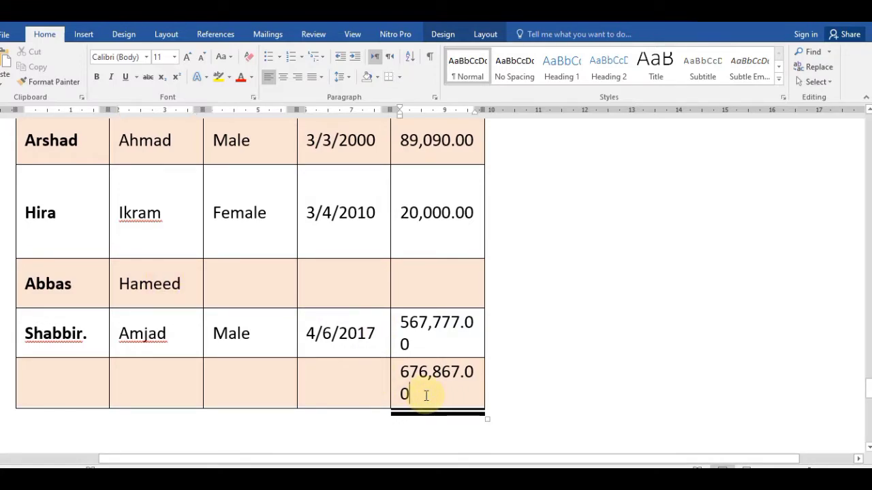
key("Tab")
key("Tab")
key("Tab")
key("Tab")
key("Tab")
key("Tab")
key("Tab")
key("Tab")
key("Tab")
key("Tab")
key("Tab")
key("Tab")
key("Tab")
key("Tab")
key("Tab")
key("Tab")
key("Tab")
key("Tab")
key("Tab")
key("Tab")
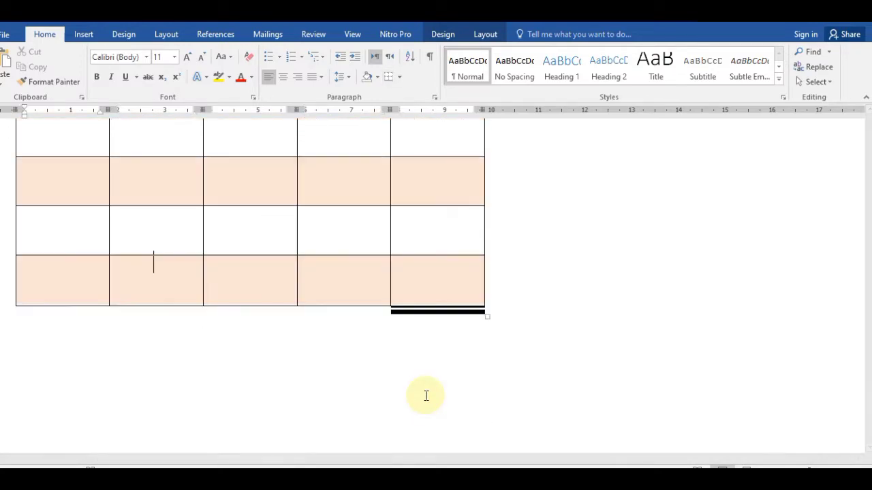
key("Tab")
key("Tab")
key("Tab")
key("Tab")
key("Tab")
key("Tab")
key("Tab")
key("Tab")
key("Tab")
key("Tab")
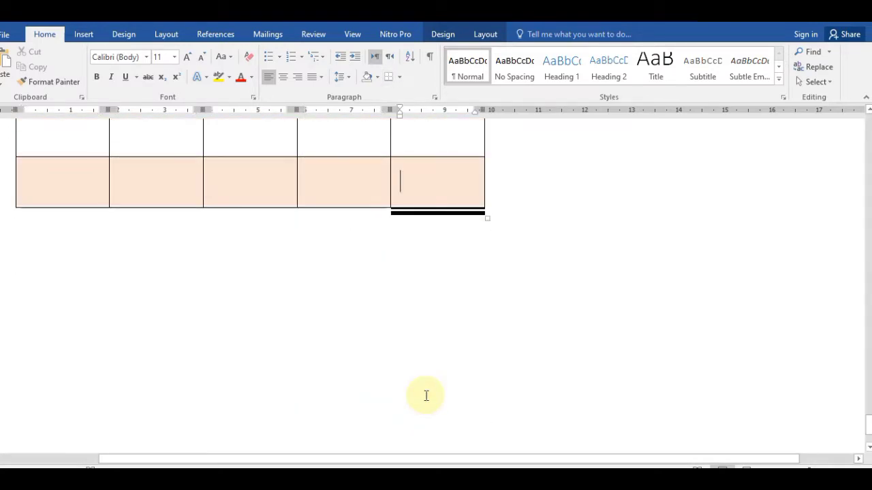
key("Down")
key("Up")
key("Up")
key("Up")
key("Up")
key("Up")
key("Up")
key("Up")
key("Up")
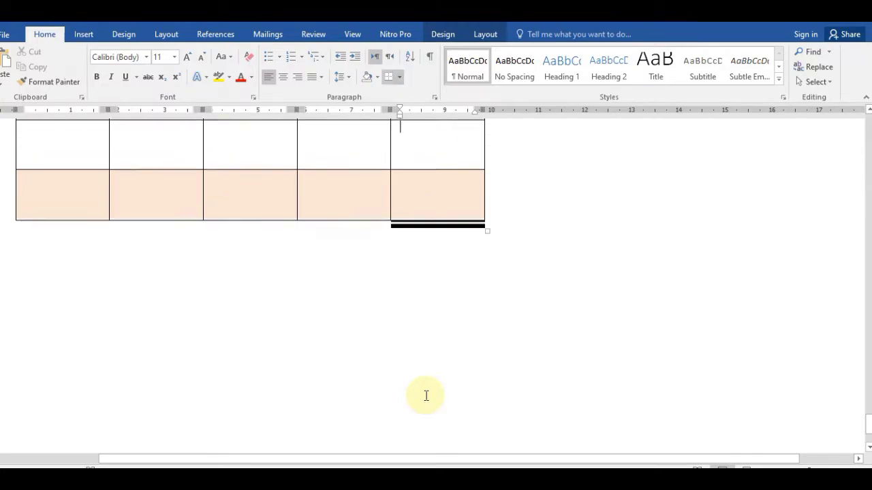
key("Up")
key("Up")
key("Up")
key("Up")
key("Up")
key("Up")
key("Up")
key("Up")
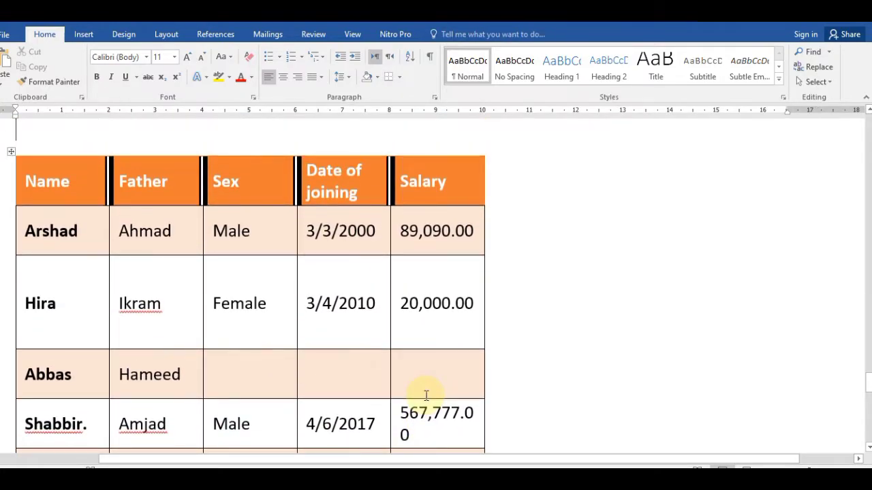
key("Down")
key("Down")
key("Down")
key("Down")
key("Down")
key("Down")
key("Down")
key("Down")
key("Down")
key("Down")
key("Down")
key("Down")
key("Down")
key("Down")
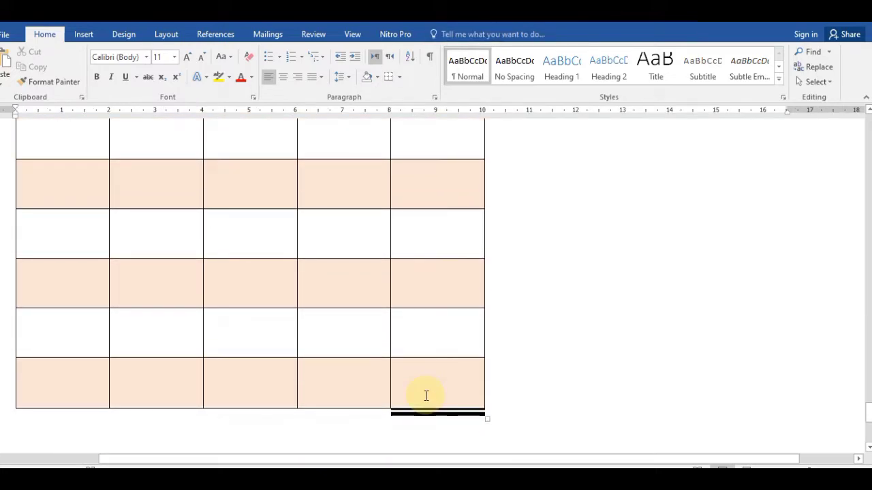
key("Up")
key("Tab")
key("Tab")
key("Tab")
key("Tab")
key("Tab")
key("Tab")
key("Tab")
key("Tab")
key("Tab")
key("Tab")
key("Tab")
key("Tab")
key("Tab")
key("Tab")
key("Tab")
key("Tab")
key("Tab")
key("Tab")
key("Tab")
key("Tab")
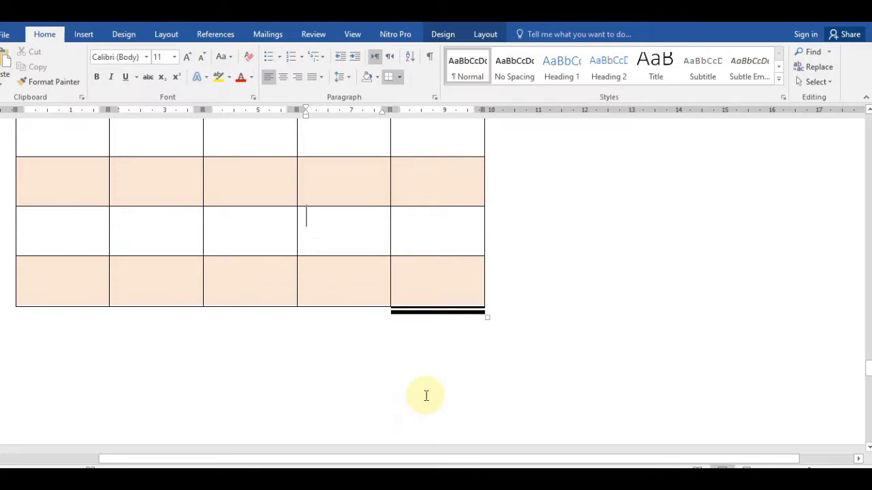
Step: Move back up through the table to the Father header cell
key("Up")
key("Up")
key("Up")
key("Up")
key("Up")
key("Up")
key("Up")
key("Up")
key("Up")
key("Up")
key("Down")
key("Down")
key("Down")
key("Down")
key("Down")
key("Down")
key("Down")
key("Down")
key("Down")
key("Down")
key("Down")
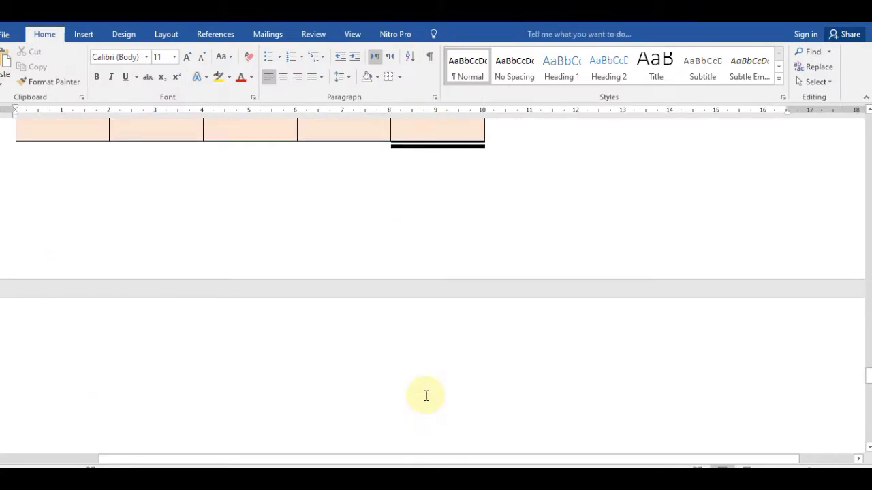
key("Up")
key("Left")
key("Left")
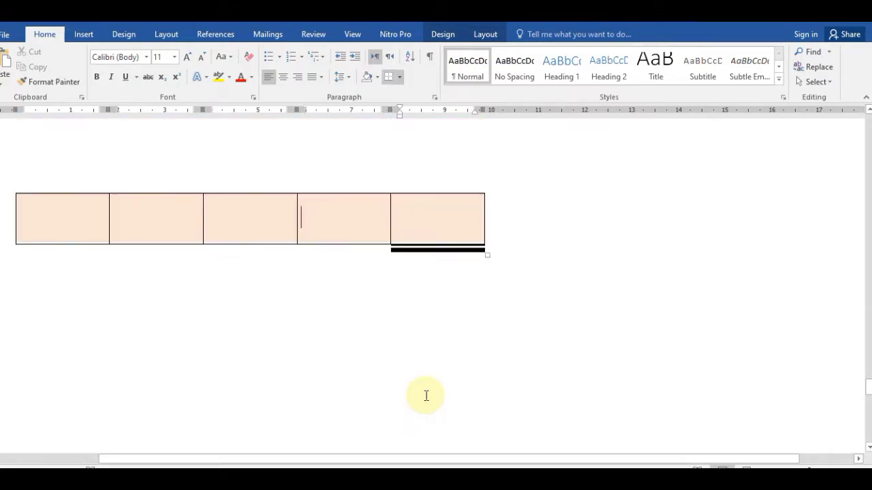
key("Up")
key("Up")
key("Up")
key("Up")
key("Up")
key("Up")
key("Up")
key("Up")
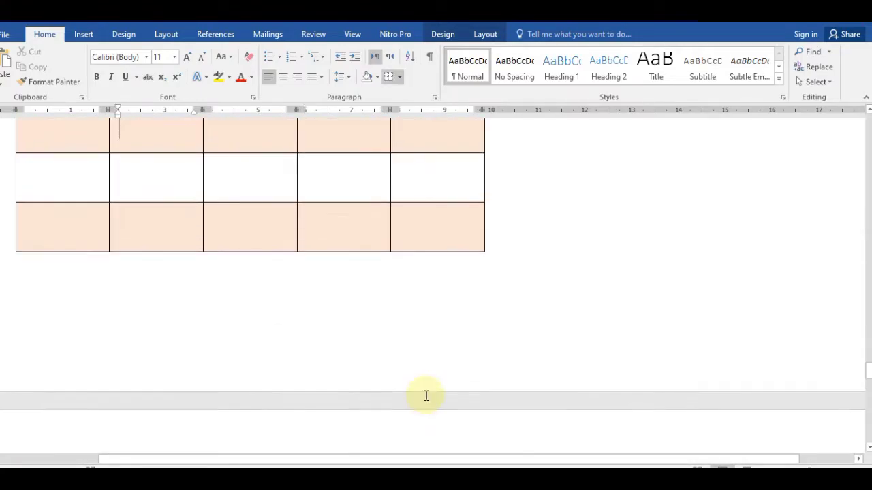
key("Up")
key("Up")
key("Up")
key("Up")
key("Up")
key("Up")
key("Up")
key("Up")
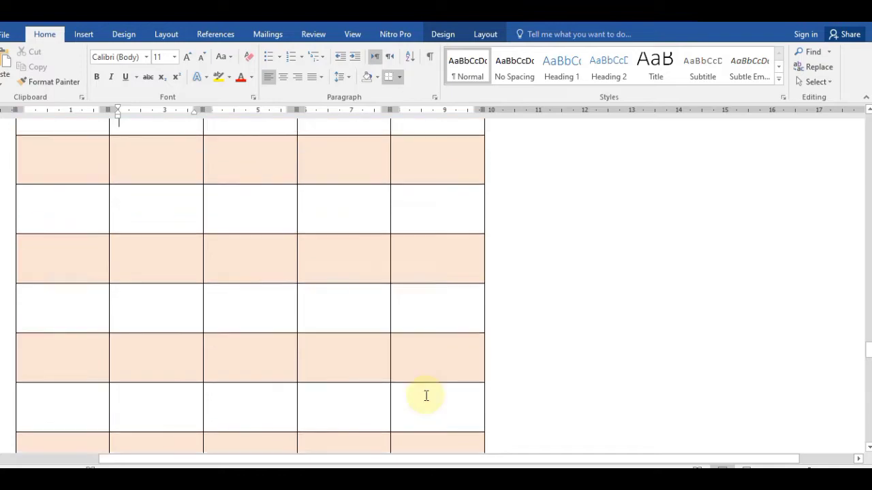
key("Up")
key("Up")
key("Up")
key("Up")
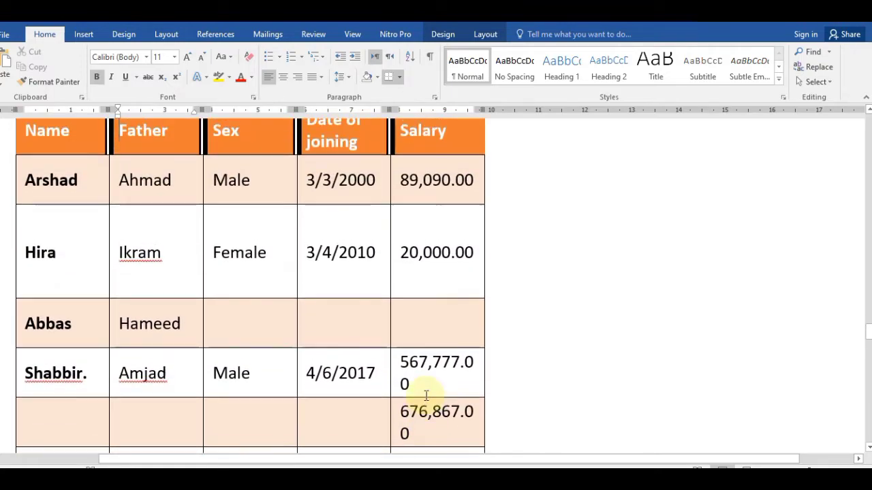
key("Down")
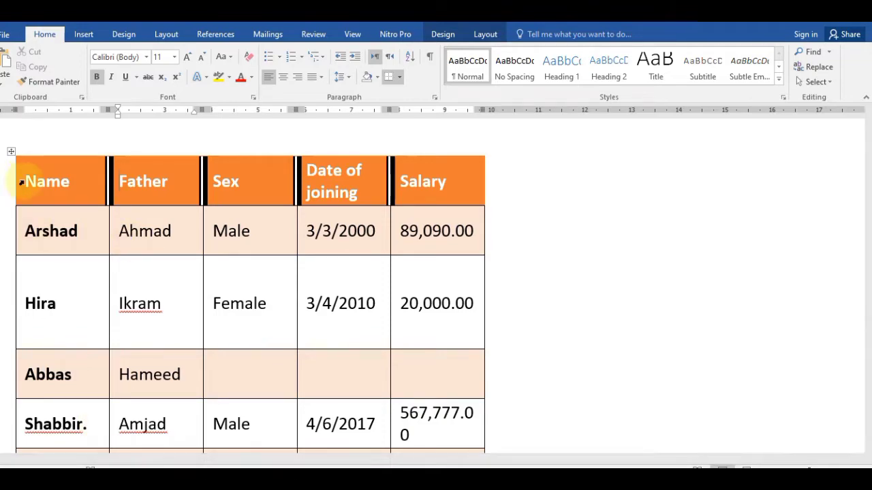
Step: Select the Name-to-Salary header row and turn on Repeat Header Rows
left_click(59, 189)
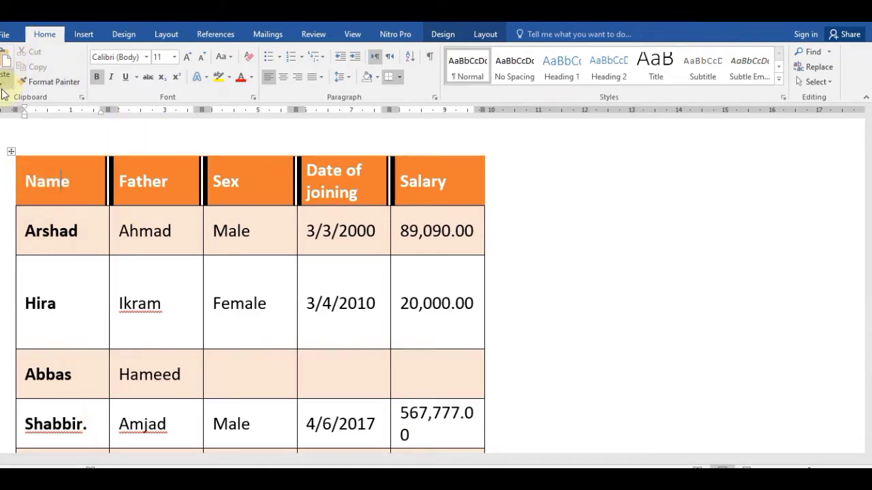
left_click(484, 41)
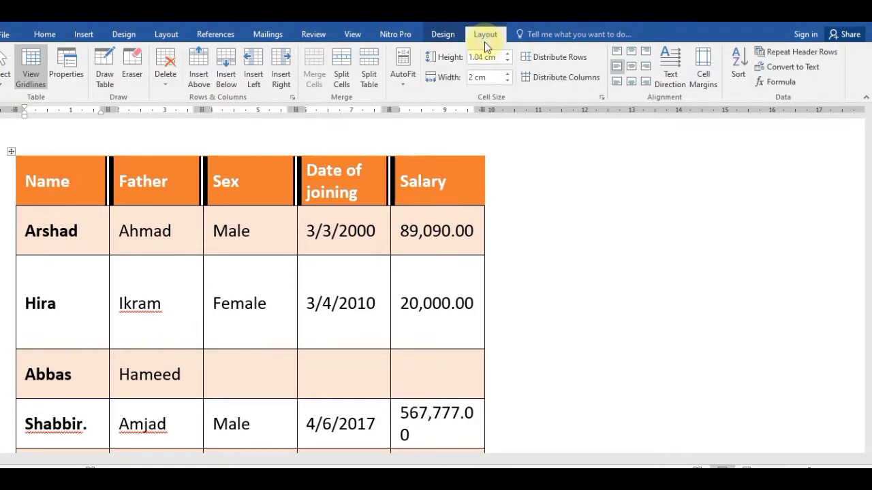
left_click(9, 83)
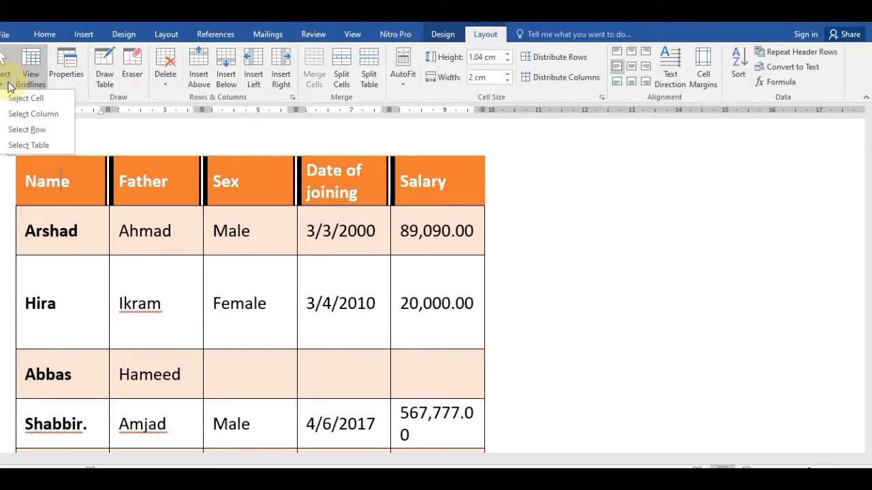
left_click(51, 136)
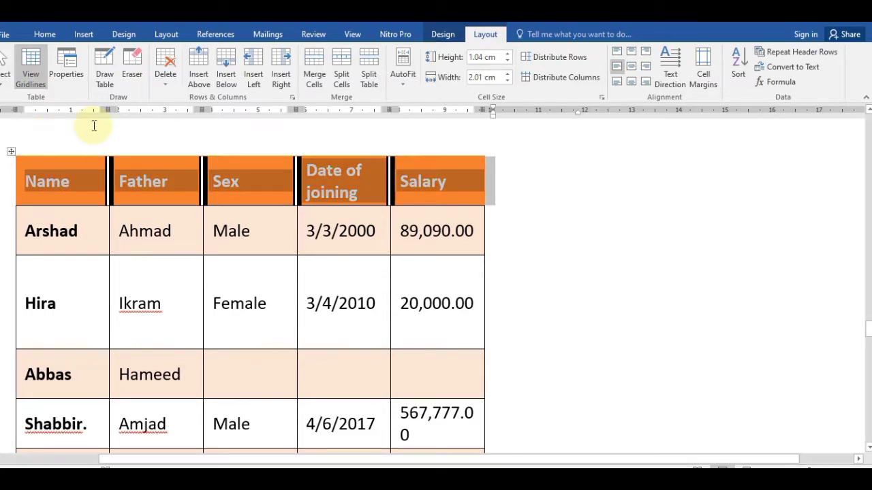
left_click(783, 55)
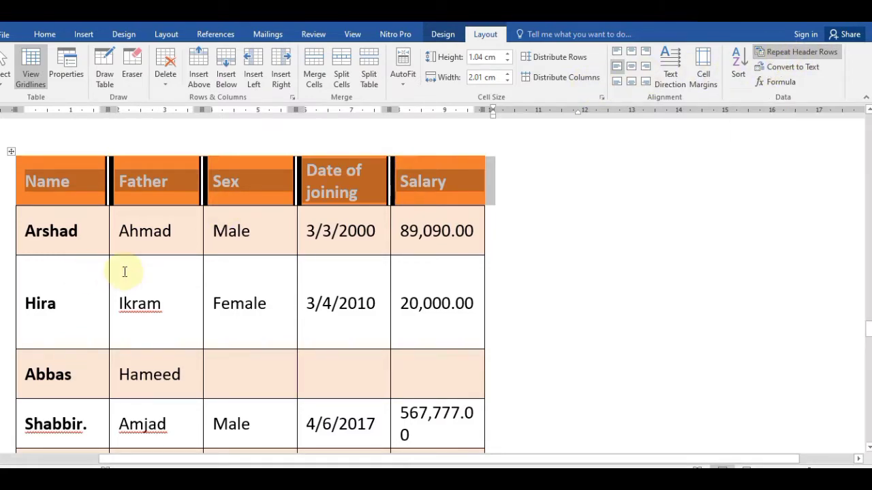
left_click(152, 277)
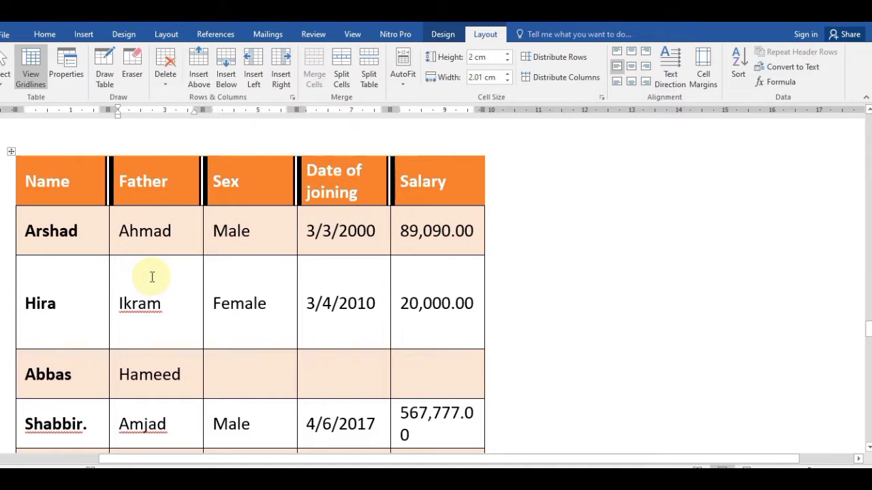
key("Down")
key("Down")
key("Down")
key("Down")
key("Down")
key("Down")
key("Down")
key("Down")
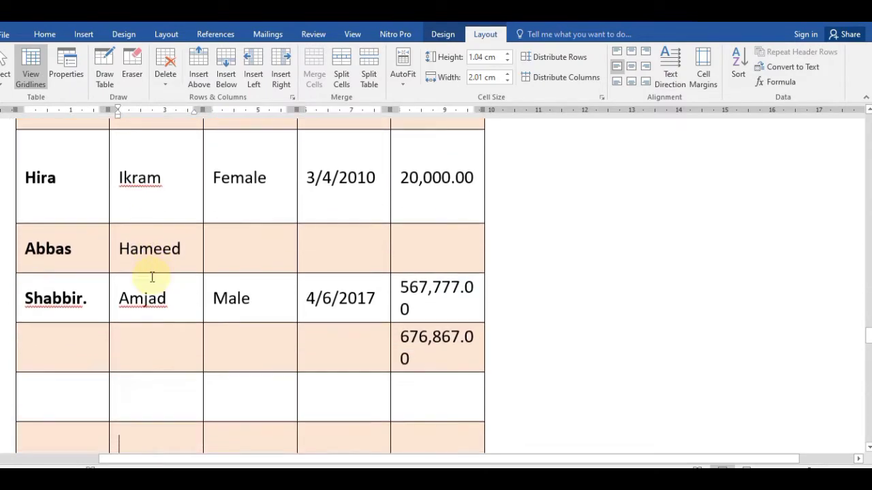
key("Down")
key("Down")
key("Down")
key("Down")
key("Down")
key("Down")
key("Down")
key("Down")
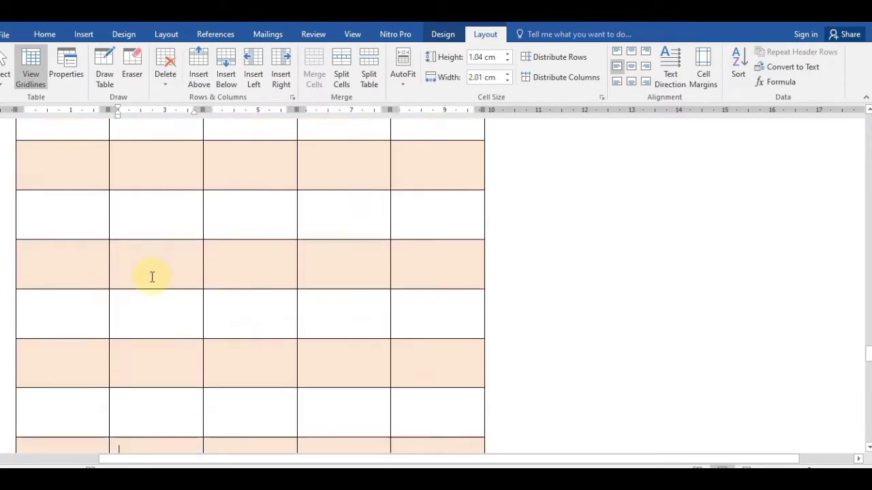
key("Down")
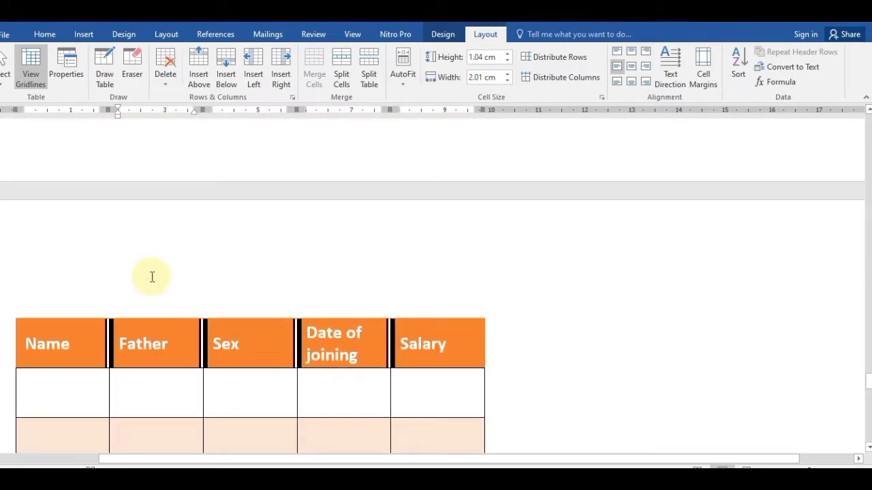
key("Up")
key("Up")
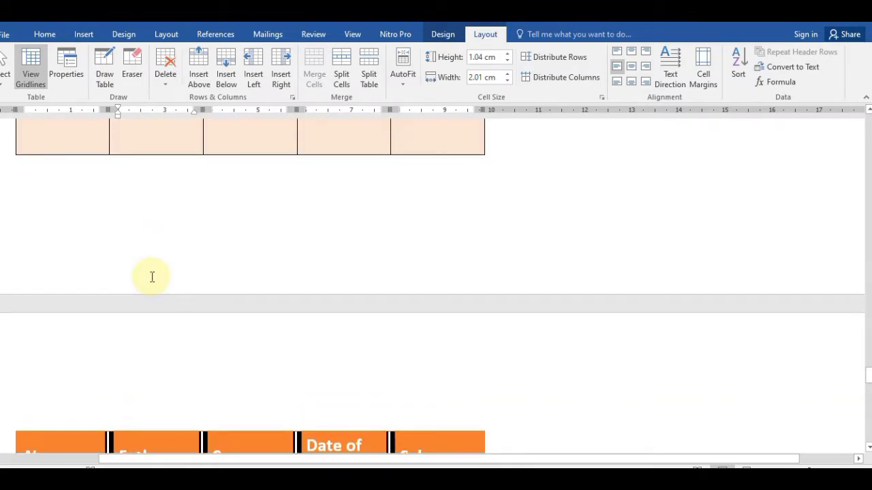
key("Down")
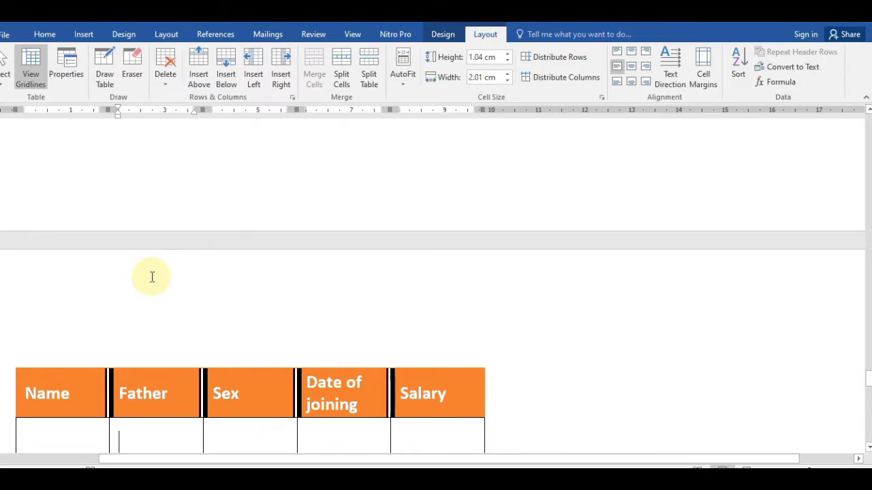
key("Down")
key("Down")
key("Up")
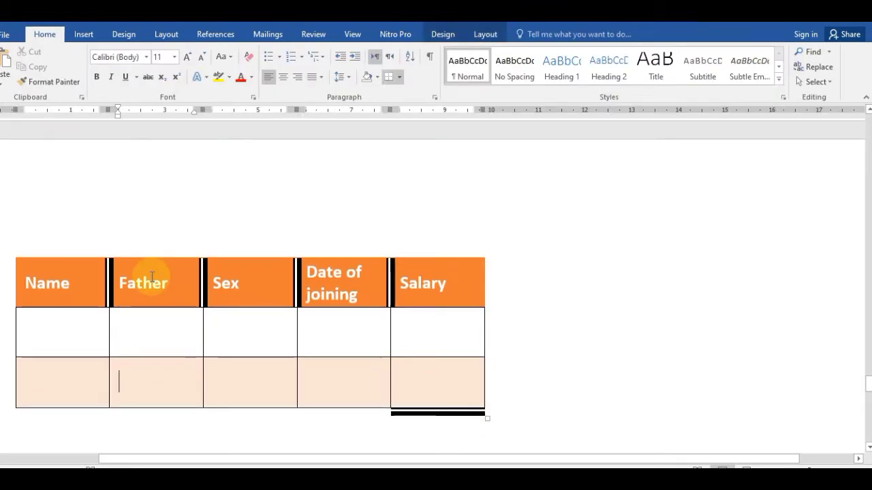
key("Up")
key("Up")
key("Up")
key("Up")
key("Up")
key("Up")
key("Up")
key("Up")
key("Up")
key("Up")
key("Up")
key("Up")
key("Up")
key("Up")
key("Up")
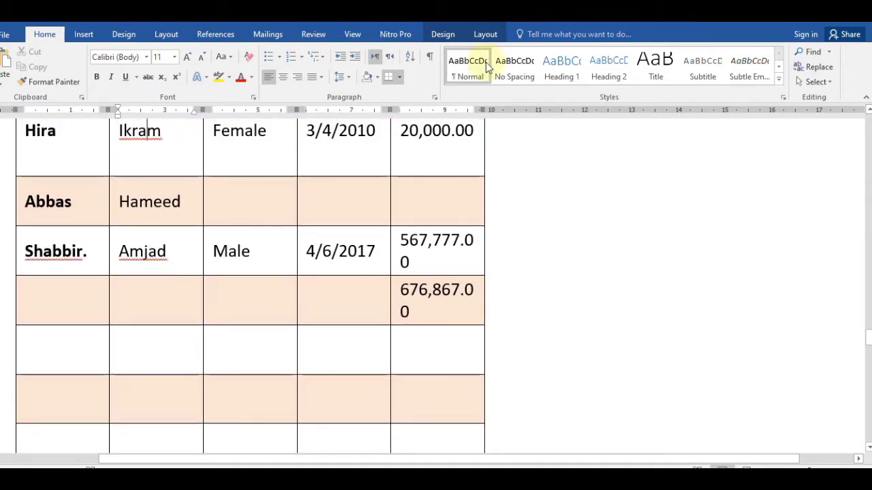
left_click(484, 34)
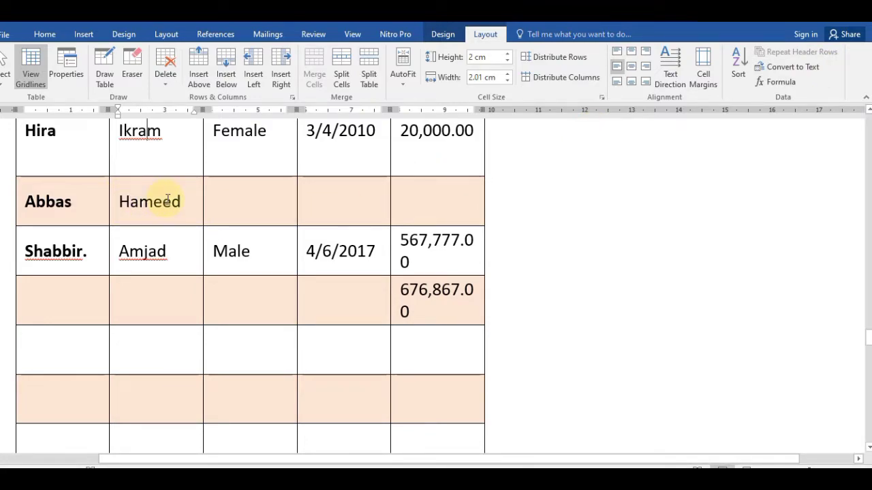
key("Up")
key("Up")
key("Up")
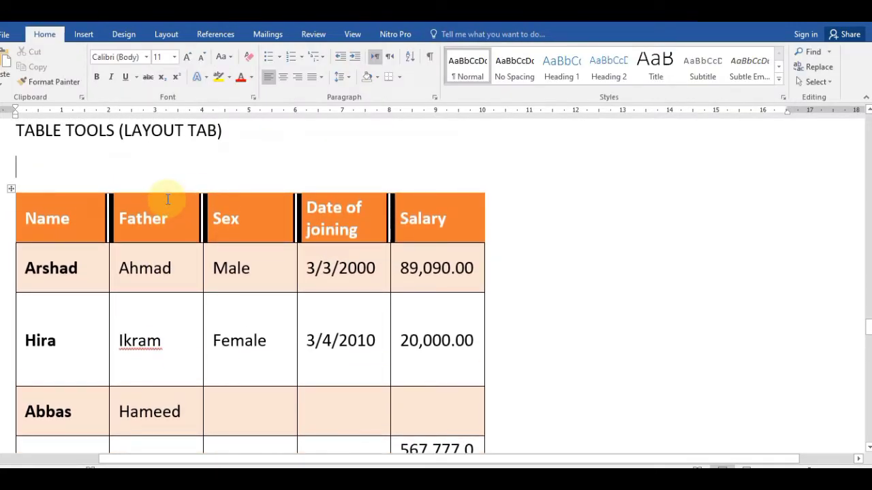
key("Down")
key("Down")
key("Down")
key("Down")
key("Down")
key("Down")
key("Down")
key("Down")
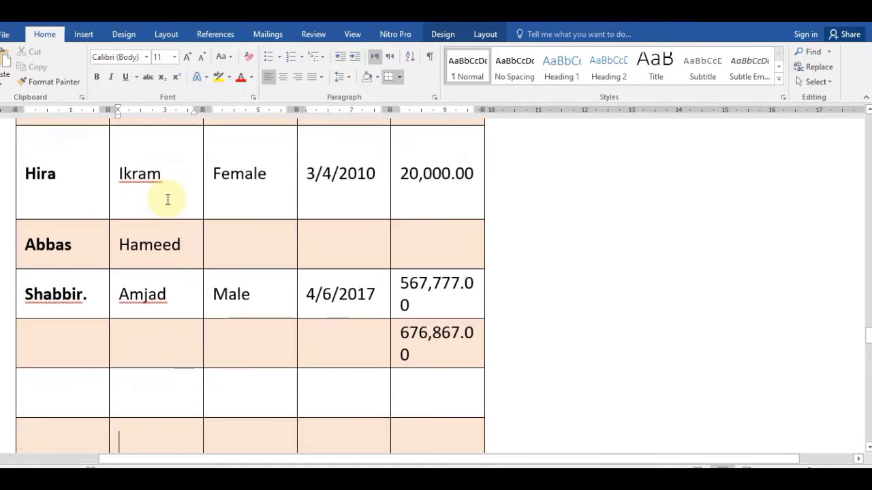
left_click(76, 304)
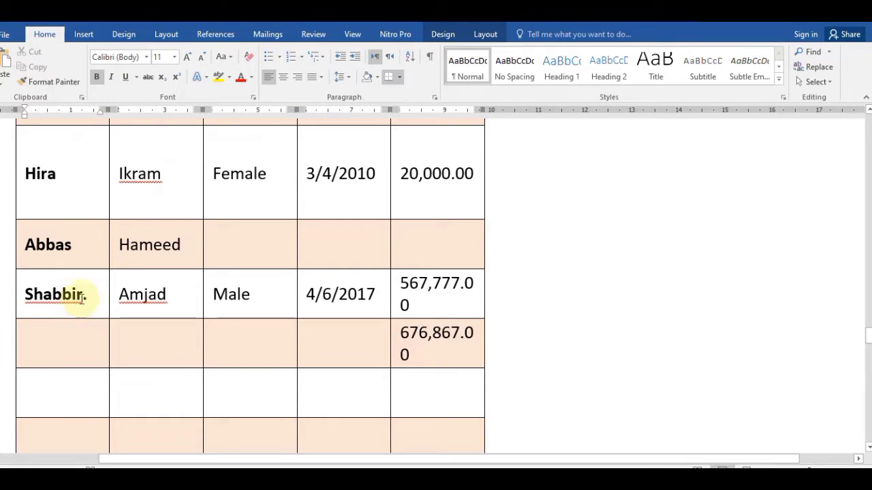
Step: Use Split Table at the Shabbir. row to start a second table below Abbas
left_click(485, 34)
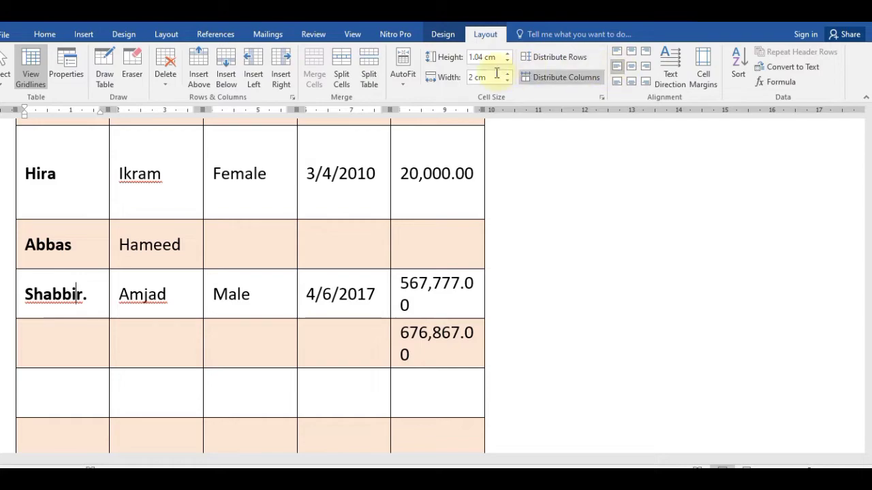
left_click(369, 76)
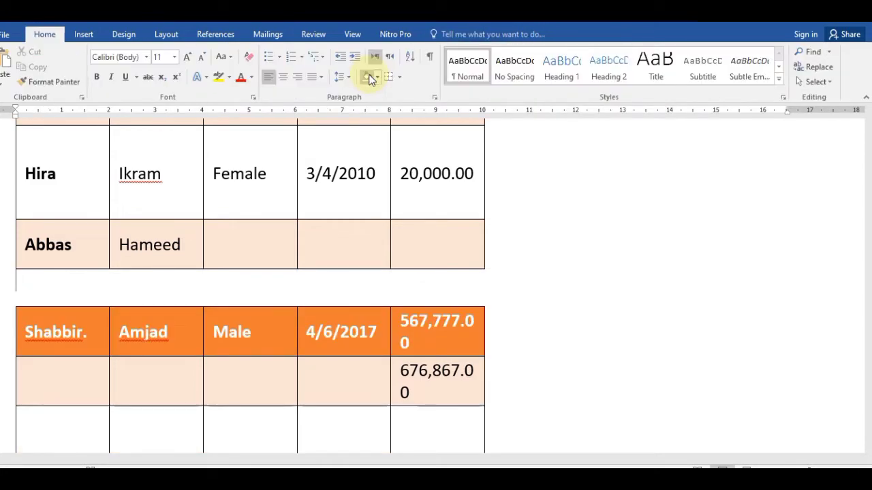
key("Up")
key("Up")
key("Up")
key("Up")
key("Up")
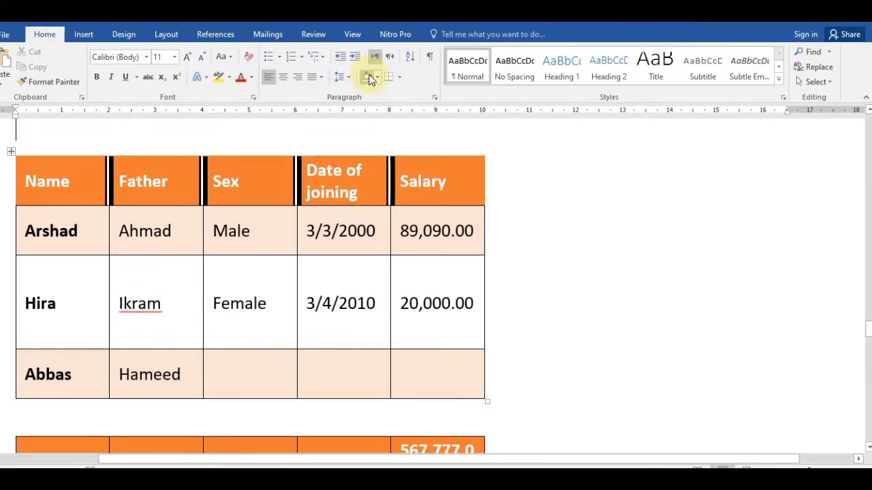
key("Down")
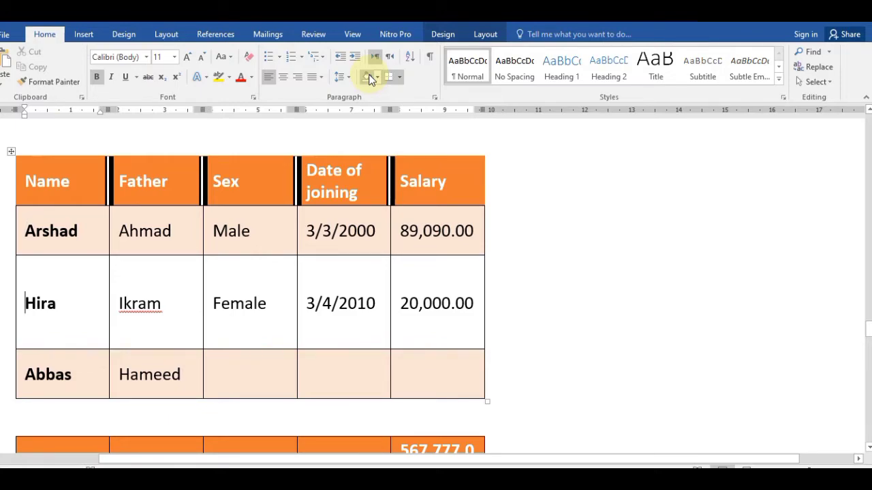
left_click(154, 239)
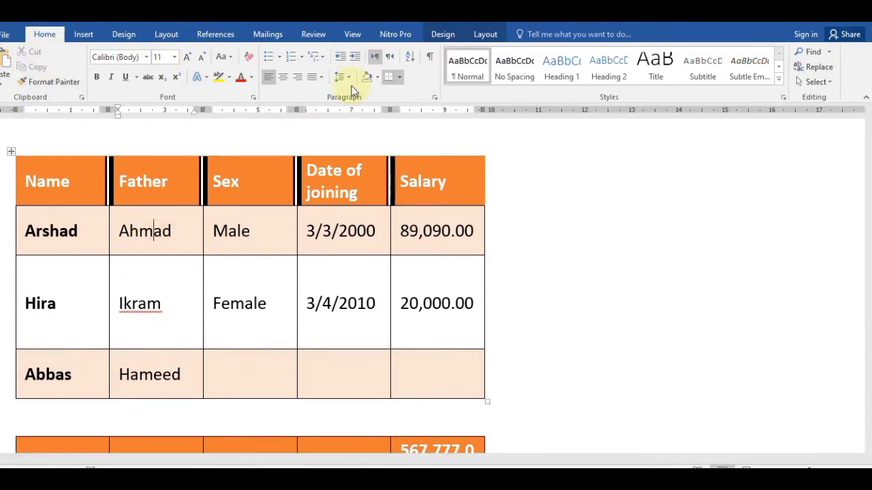
left_click(494, 34)
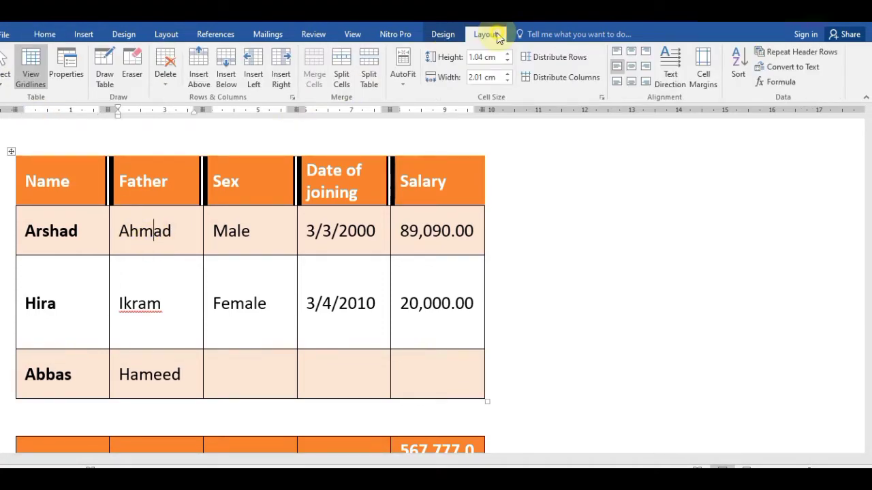
left_click(4, 82)
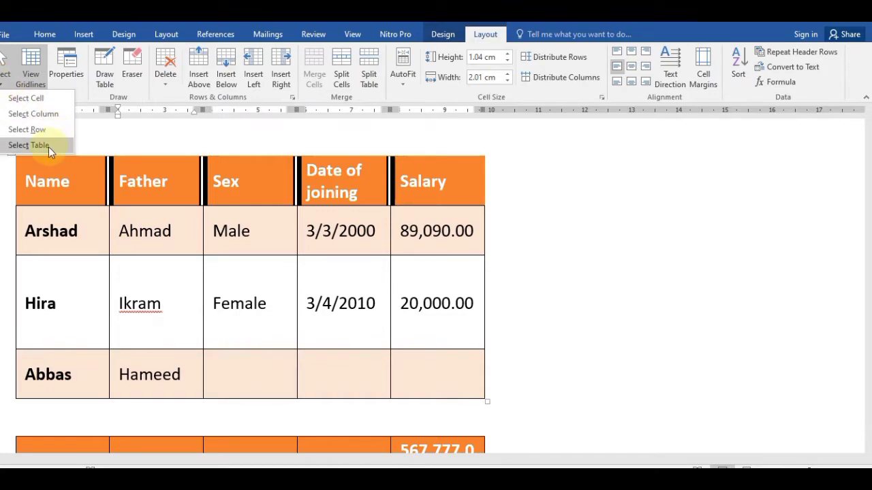
left_click(29, 145)
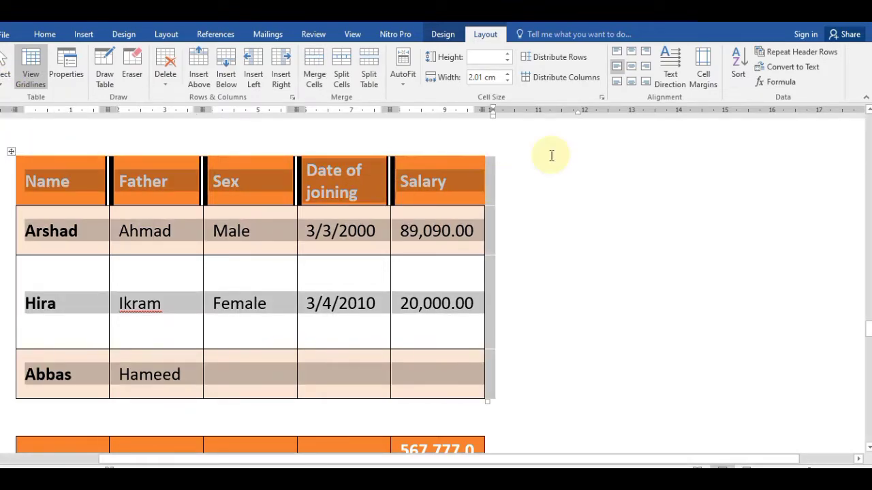
left_click(771, 79)
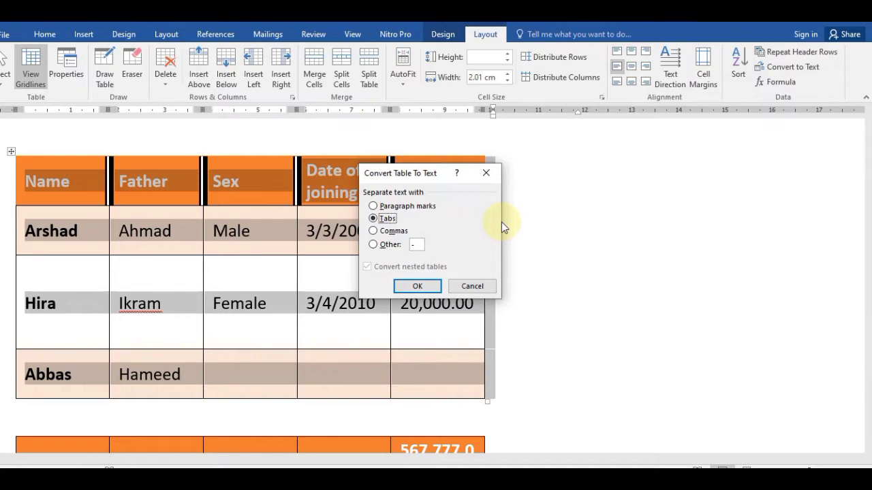
left_click(418, 286)
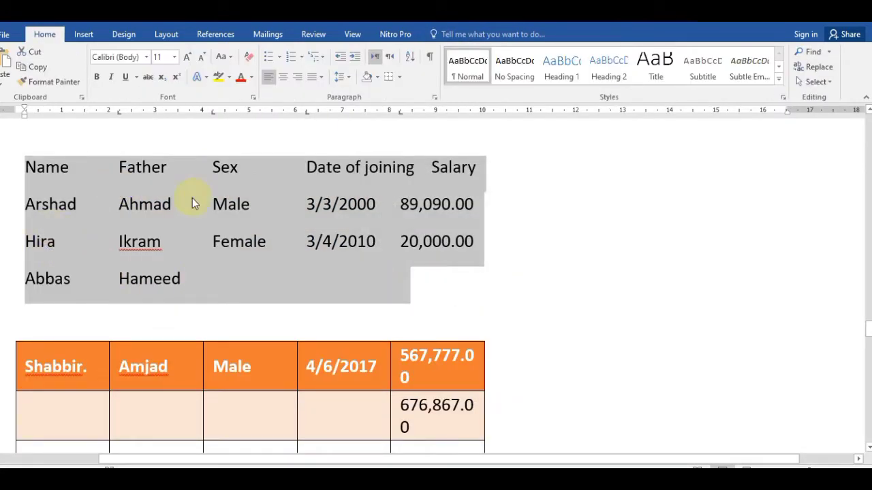
left_click(250, 197)
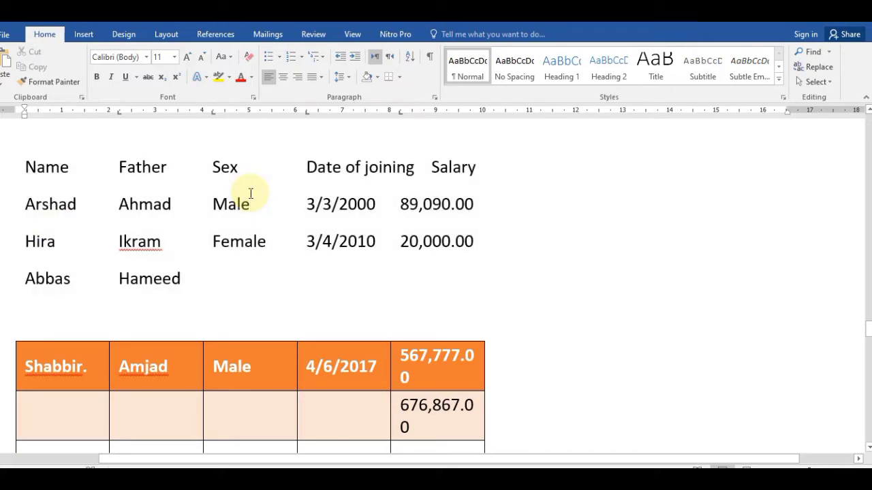
key("ctrl+z")
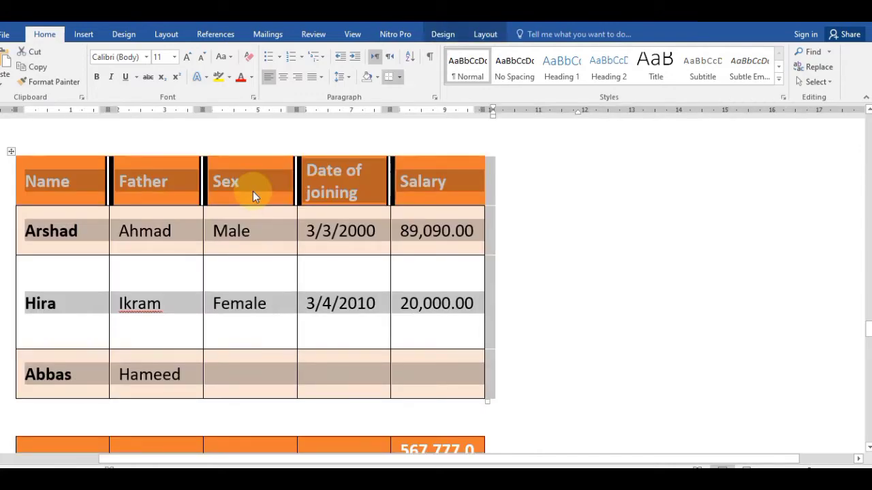
Step: Insert =SUM(ABOVE) into Abbas's Salary cell, giving 109,090
left_click(484, 35)
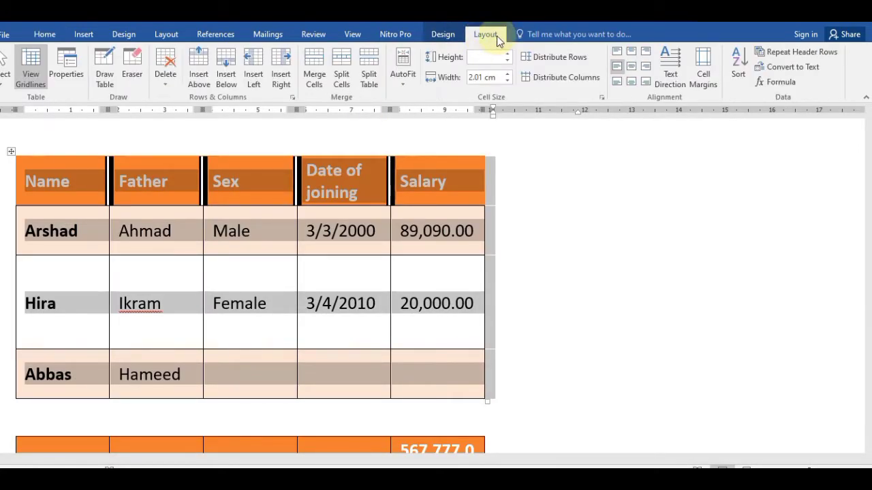
left_click(777, 83)
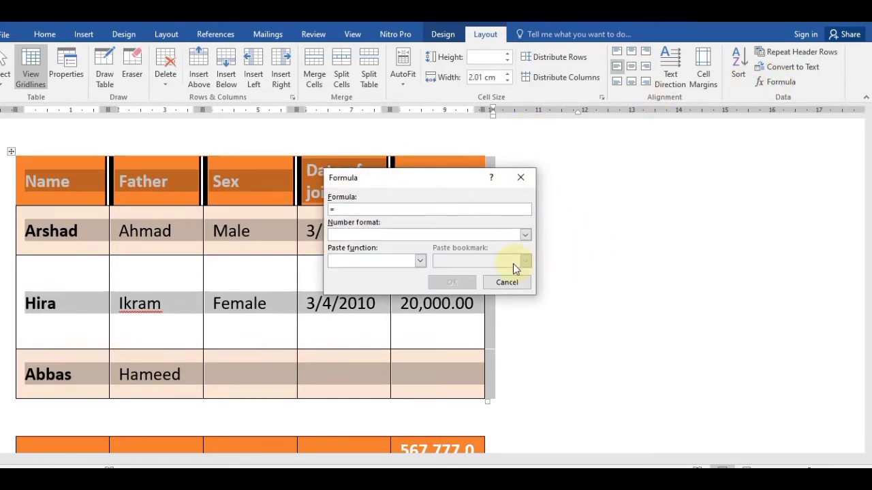
left_click(512, 281)
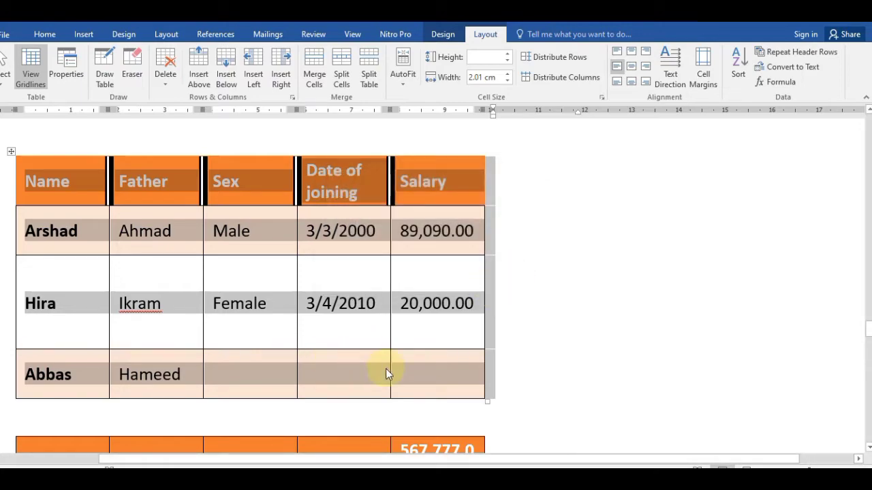
left_click(438, 386)
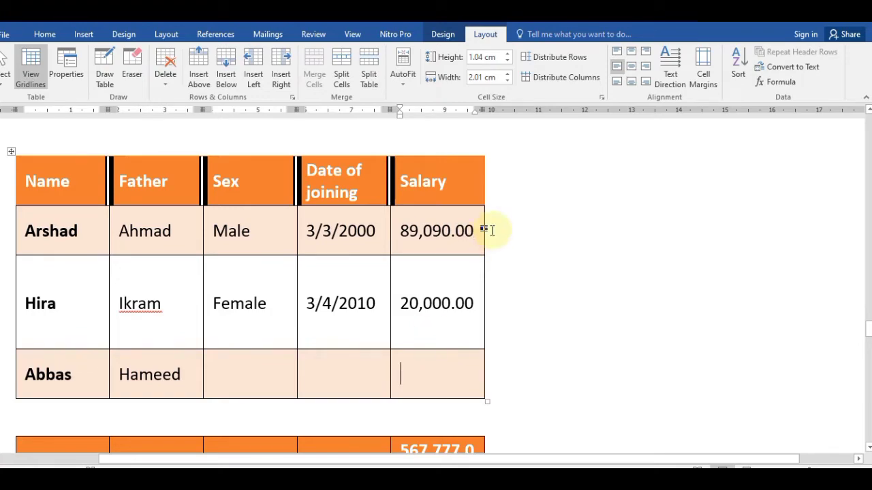
left_click(777, 68)
key("Escape")
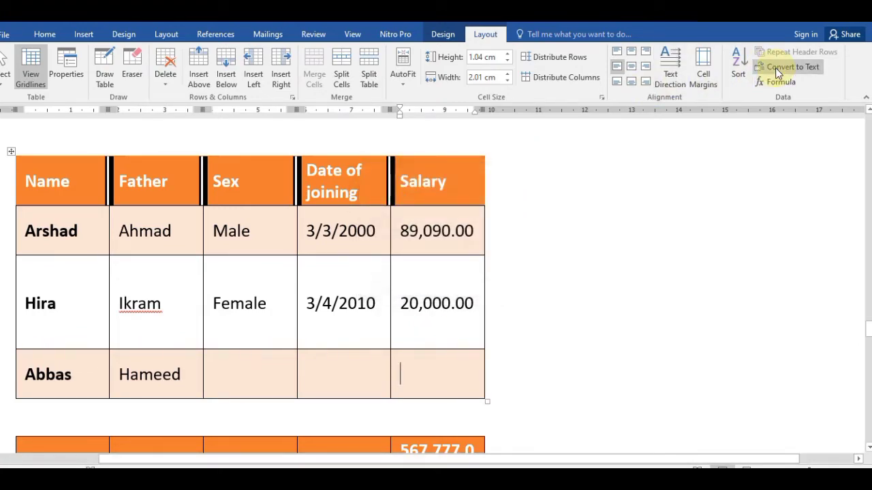
left_click(780, 83)
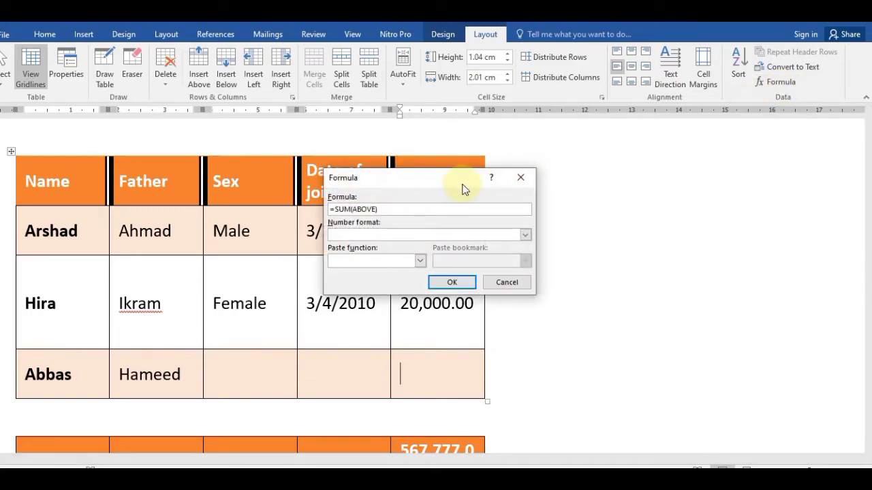
left_click(444, 288)
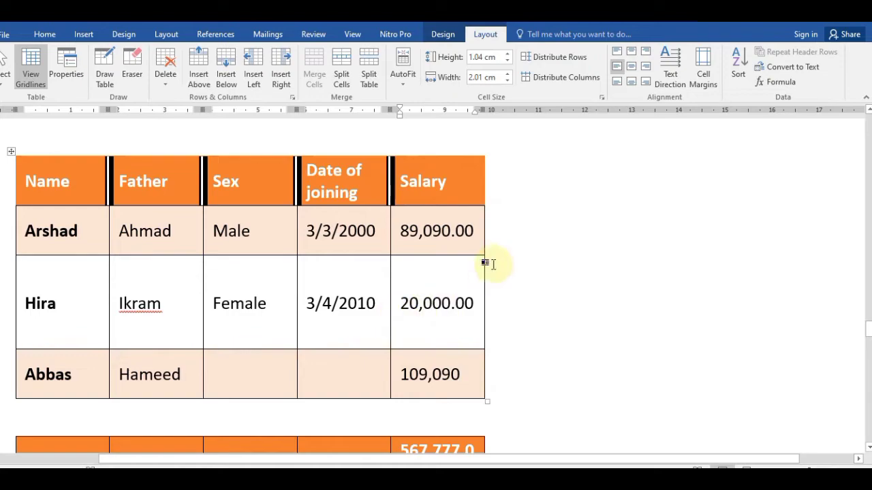
left_click(433, 304)
left_click(456, 374)
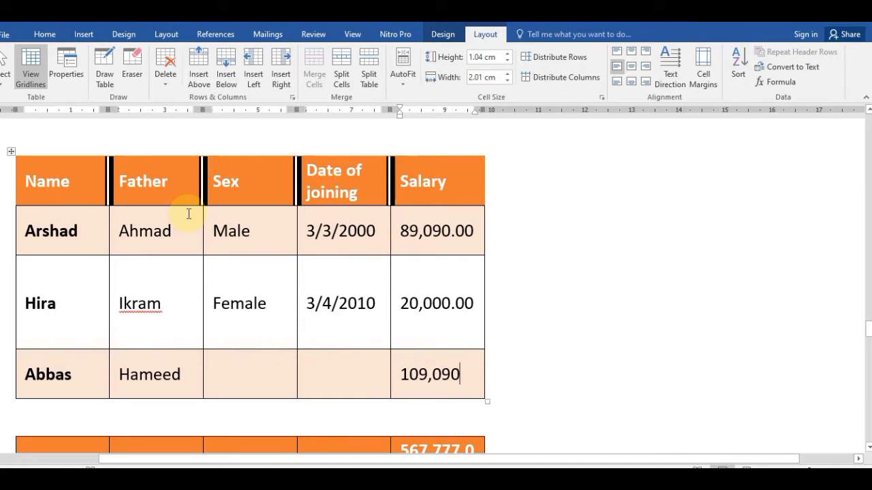
Step: Insert a new column right of Salary and title its header Remarks
left_click(442, 34)
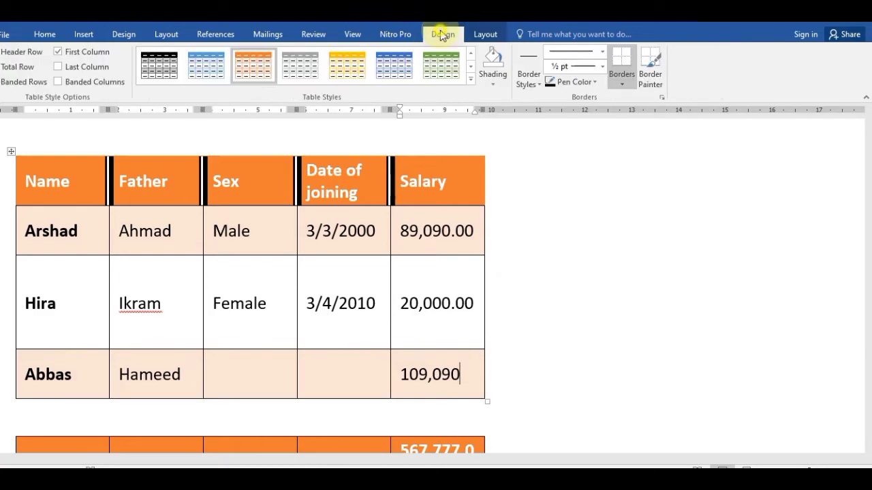
left_click(484, 35)
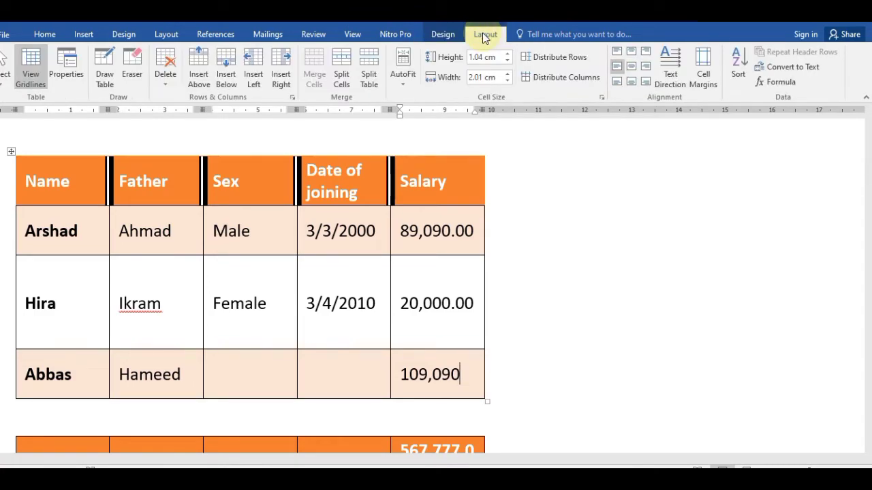
left_click(173, 283)
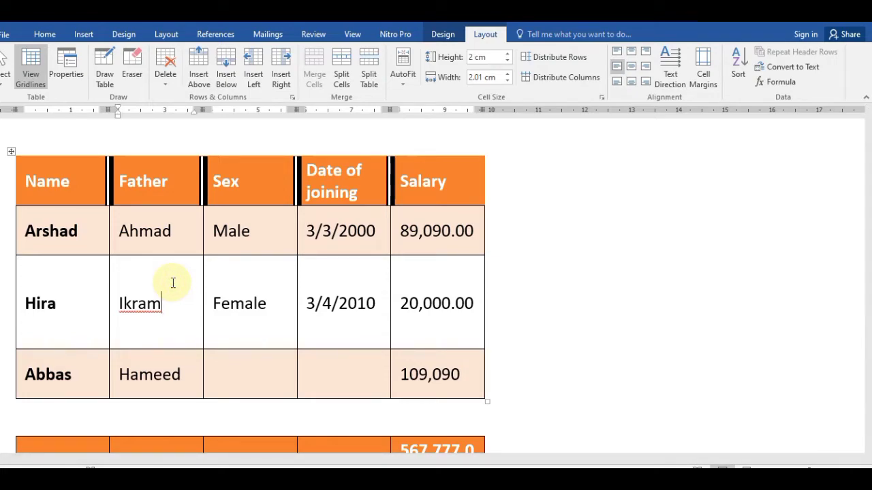
left_click(457, 184)
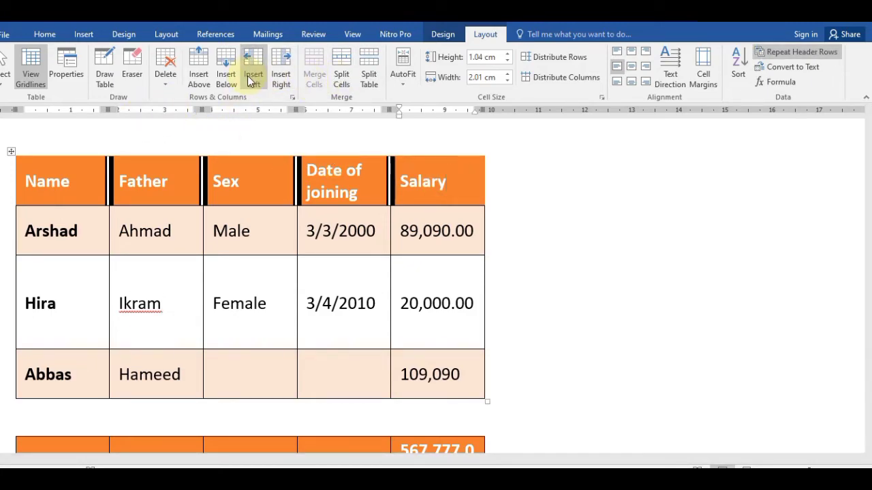
left_click(277, 80)
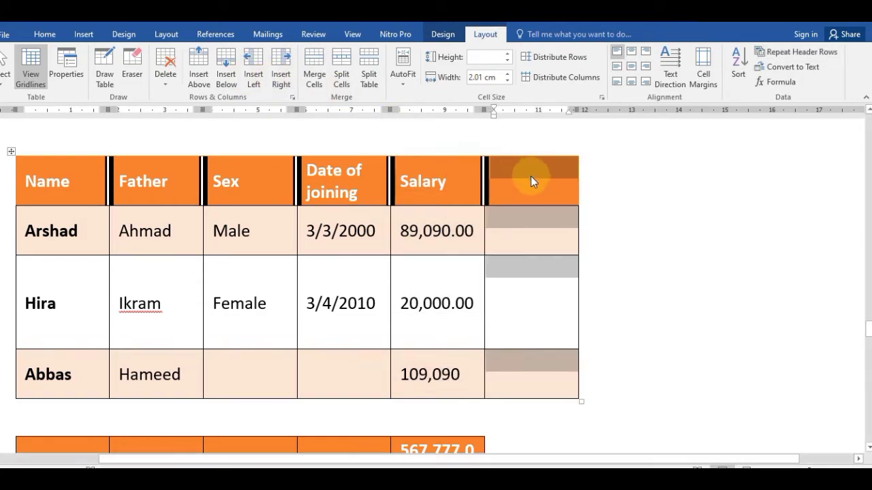
left_click(548, 186)
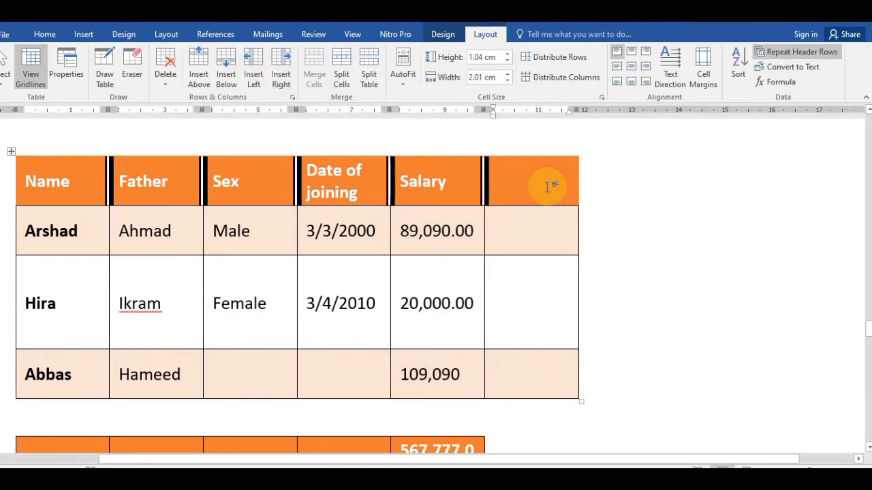
type("rEMARKS")
left_click(547, 186)
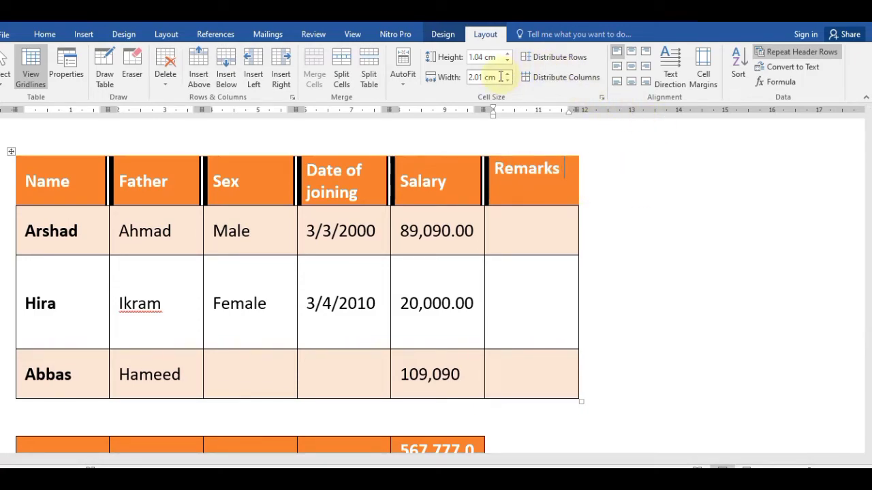
Step: Widen the Remarks column to 4.5 cm and type 1. in Arshad's Remarks cell
left_click_drag(506, 79, 507, 79)
left_click(536, 228)
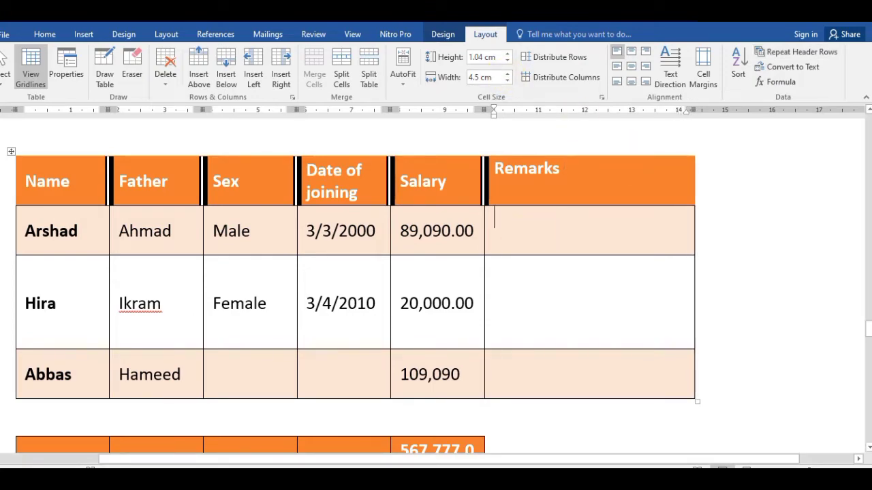
type("1.")
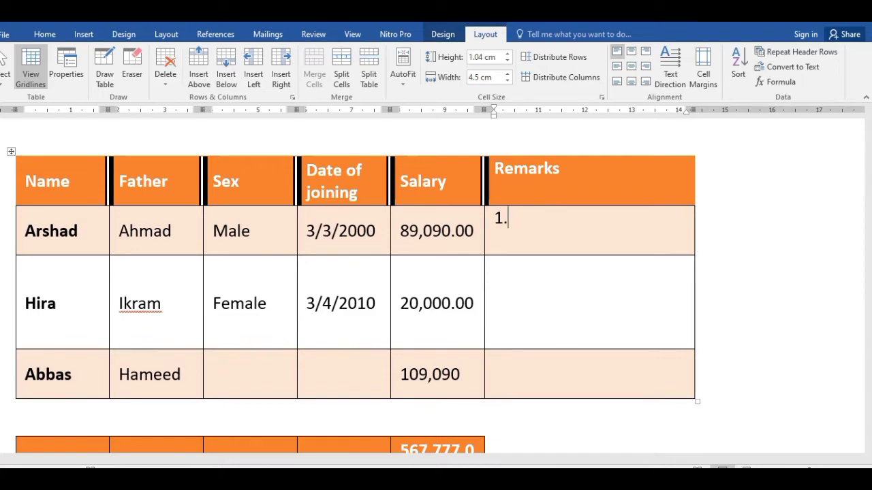
Step: Try Tab from the Remarks cell and along the tab stops on the line above the table
key("Tab")
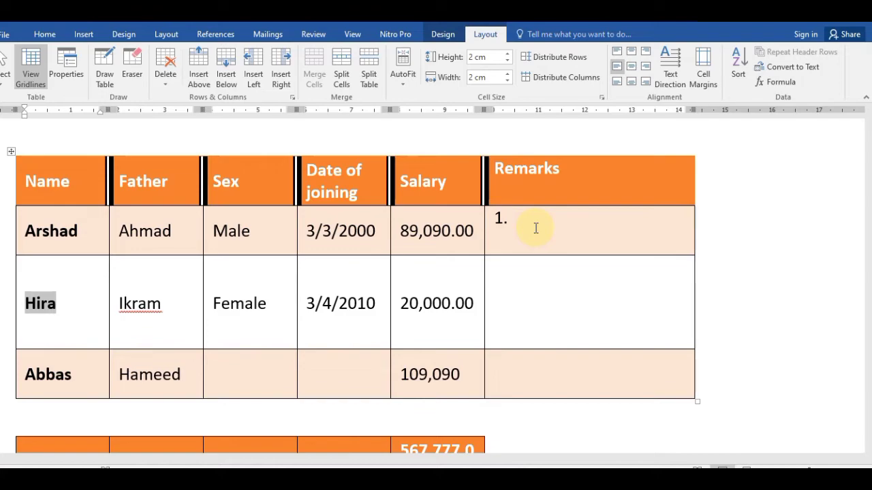
key("Up")
key("Up")
key("Up")
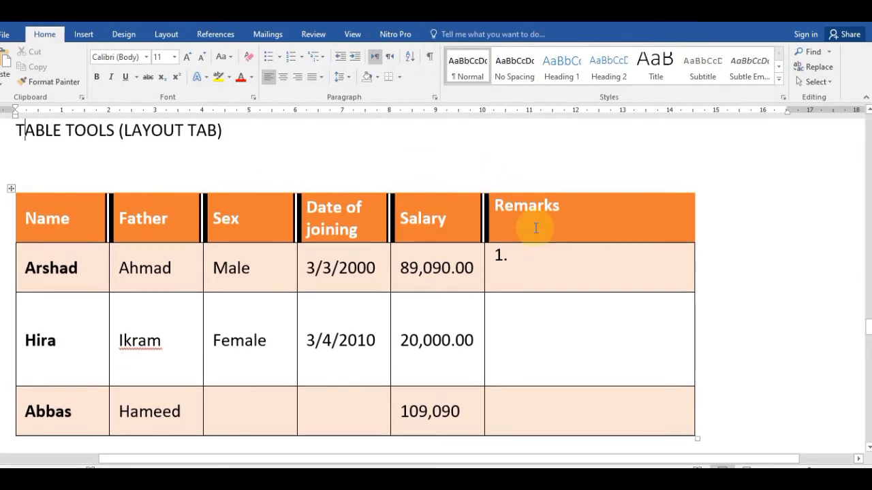
key("Tab")
key("Tab")
key("Tab")
key("Tab")
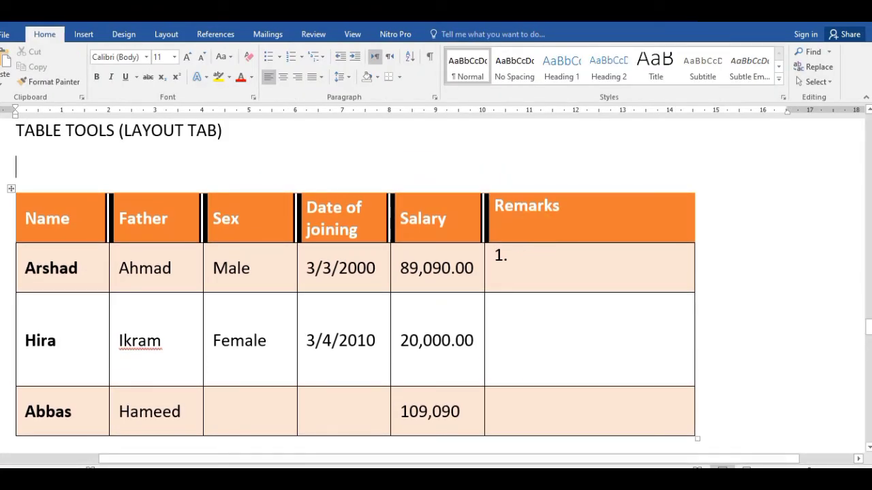
key("Tab")
key("Tab")
key("Tab")
key("Tab")
Step: Type a trial remark 'important.' in the Remarks cell, undoing the automatic list numbering
left_click(525, 259)
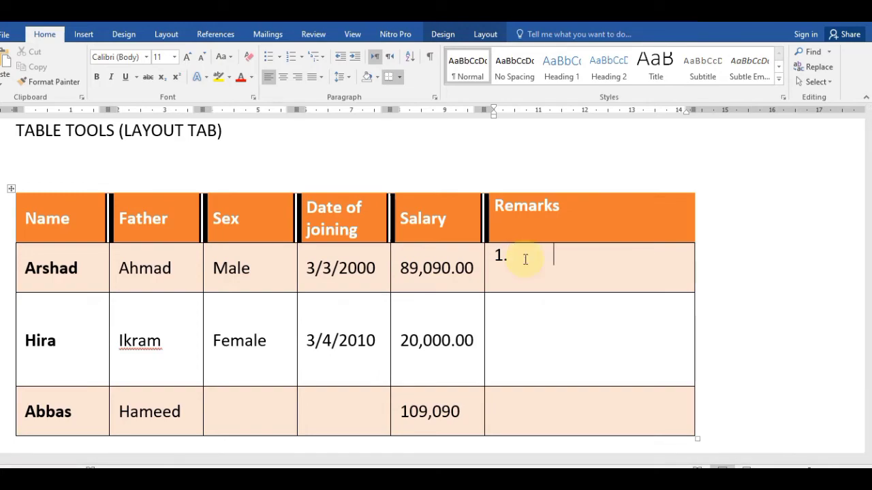
key("ctrl+z")
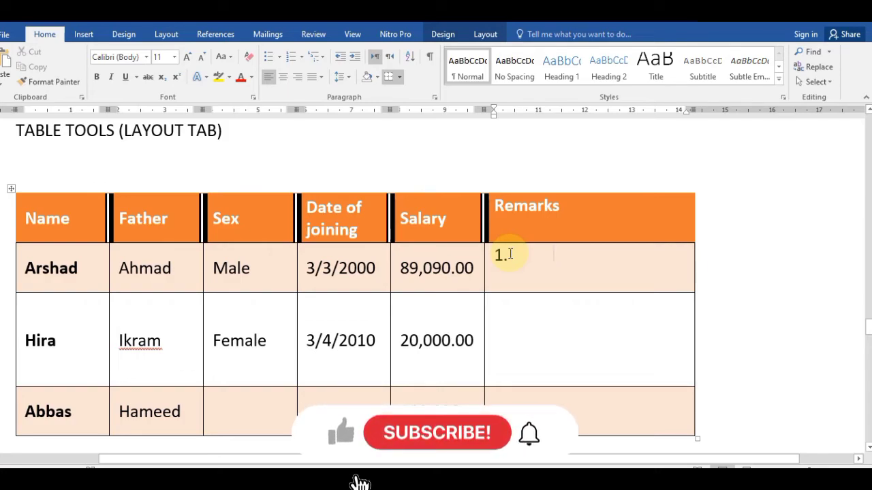
type("important.")
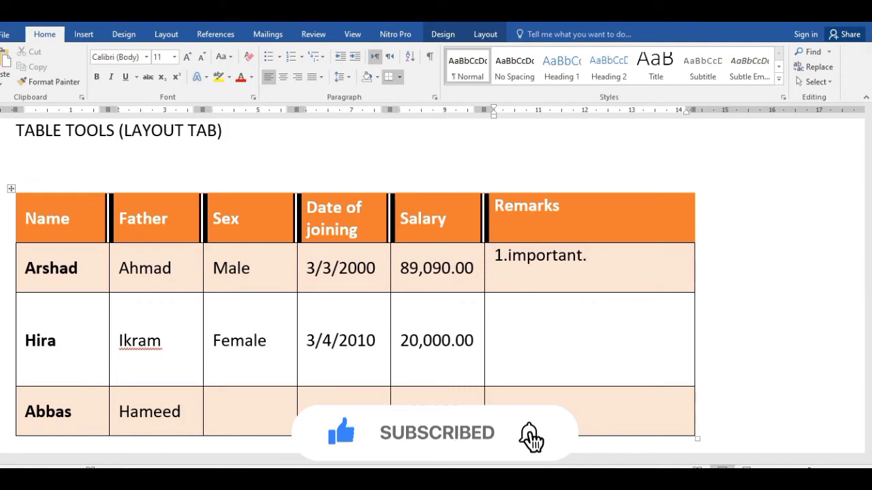
key("Return")
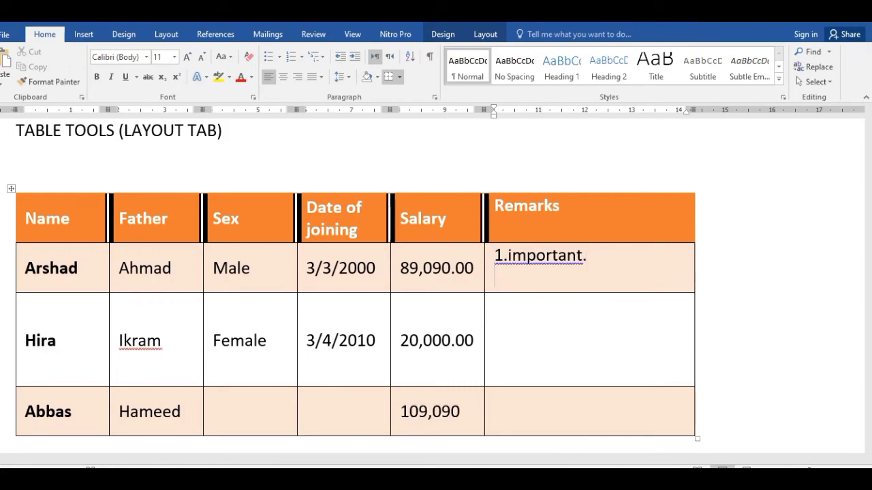
left_click(509, 257)
key("ctrl+z")
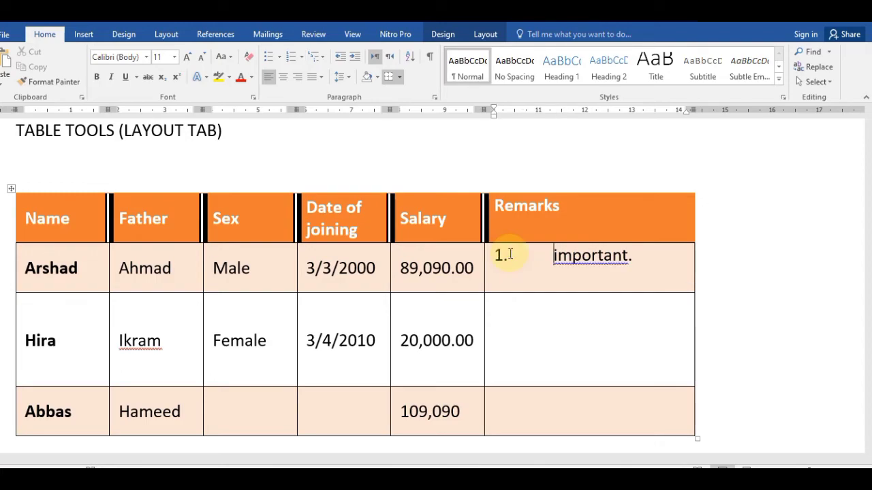
Step: Add a second trial line '2.' with a tab gap and 'important 2'
key("Down")
type("2.")
key("Tab")
type("important 2")
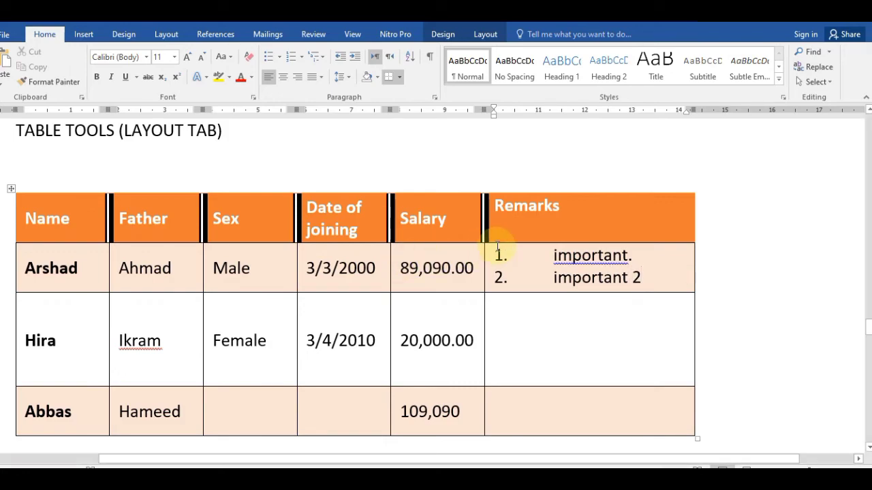
Step: Select both trial remarks and delete them, clearing the text and list numbering
left_click(552, 255)
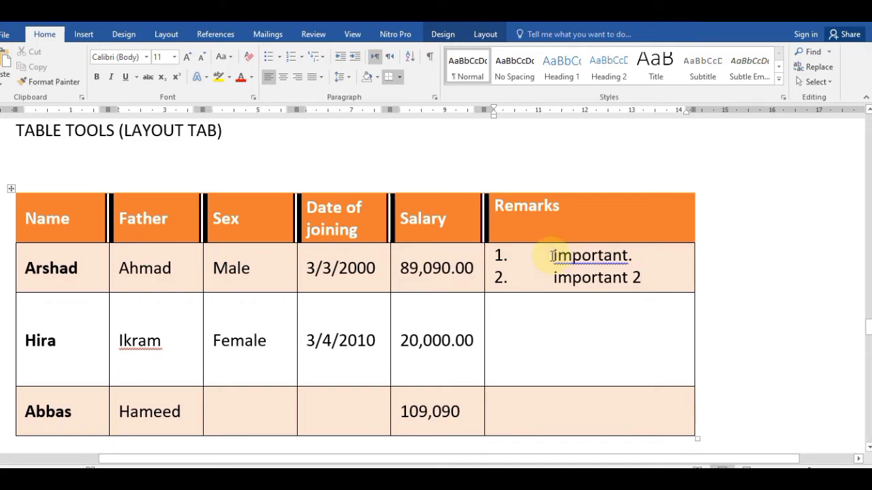
left_click(661, 284)
key("BackSpace")
key("BackSpace")
key("BackSpace")
key("BackSpace")
key("BackSpace")
key("BackSpace")
key("BackSpace")
key("BackSpace")
key("BackSpace")
key("BackSpace")
key("BackSpace")
key("BackSpace")
key("BackSpace")
key("BackSpace")
key("BackSpace")
key("BackSpace")
key("BackSpace")
key("BackSpace")
key("BackSpace")
key("BackSpace")
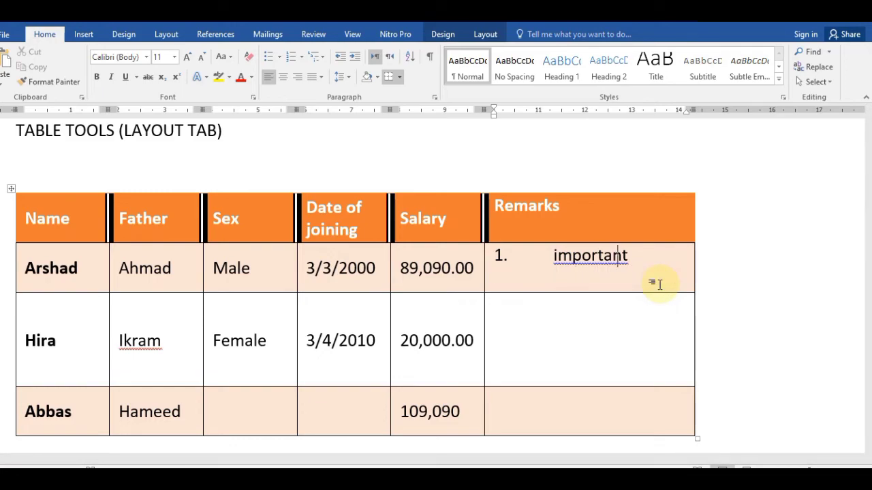
key("BackSpace")
key("BackSpace")
key("BackSpace")
key("BackSpace")
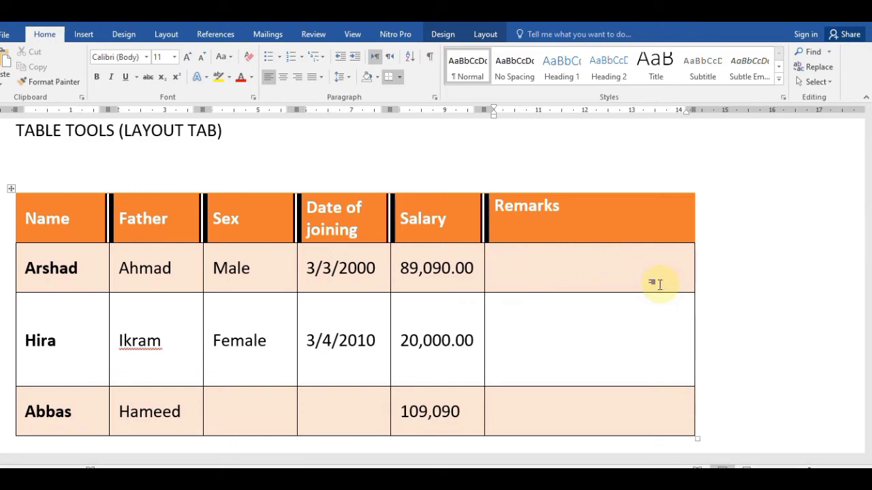
Step: Enter manually numbered lines '1.' and '2.', each followed by an employee's name, in the Remarks cell
type("1.")
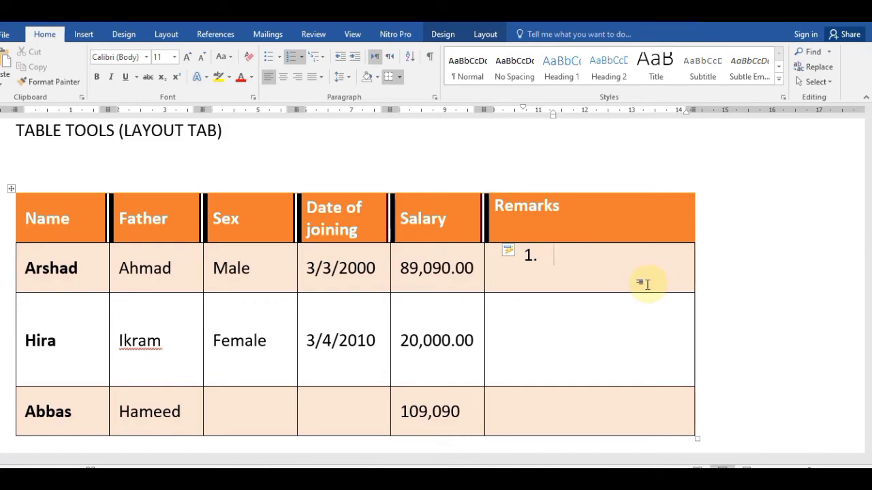
key("ctrl+z")
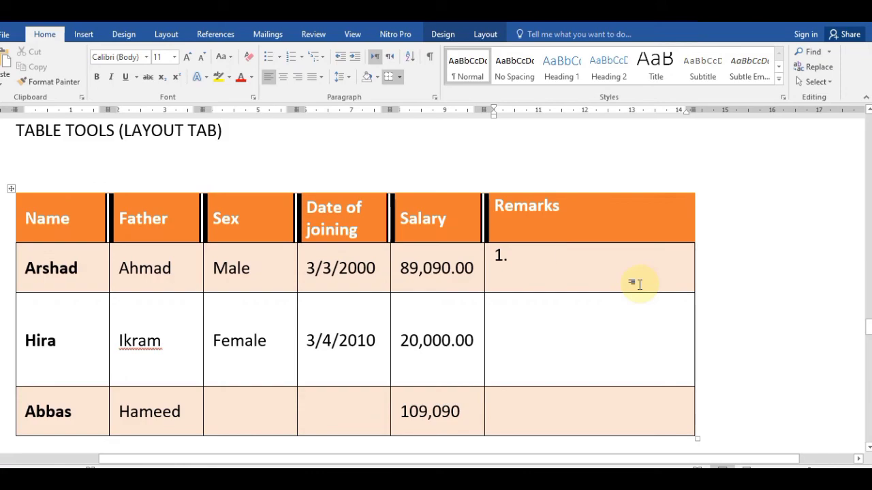
type("Ahmad")
key("Return")
key("BackSpace")
type("2.")
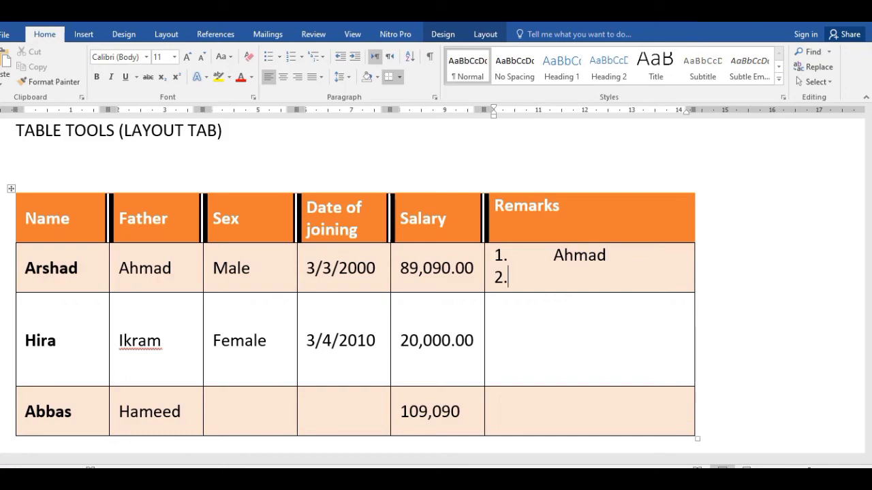
key("ctrl+Tab")
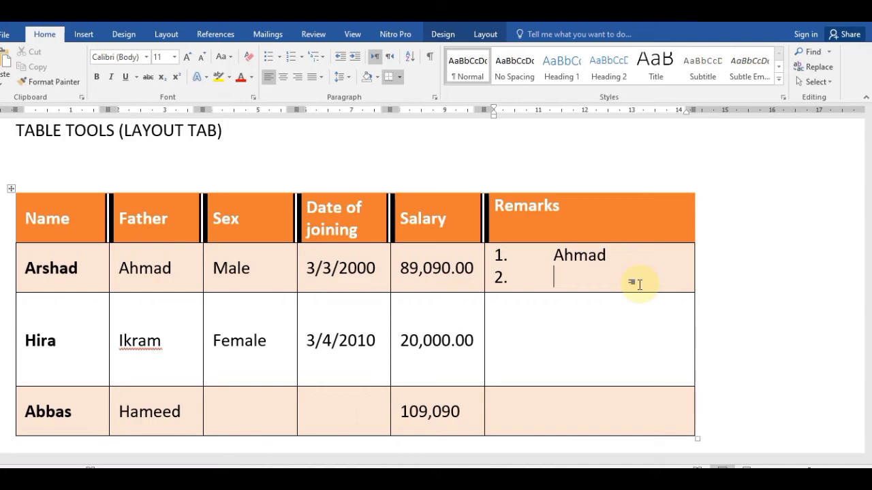
type("Atrsahd")
key("BackSpace")
key("BackSpace")
key("BackSpace")
key("BackSpace")
key("BackSpace")
key("BackSpace")
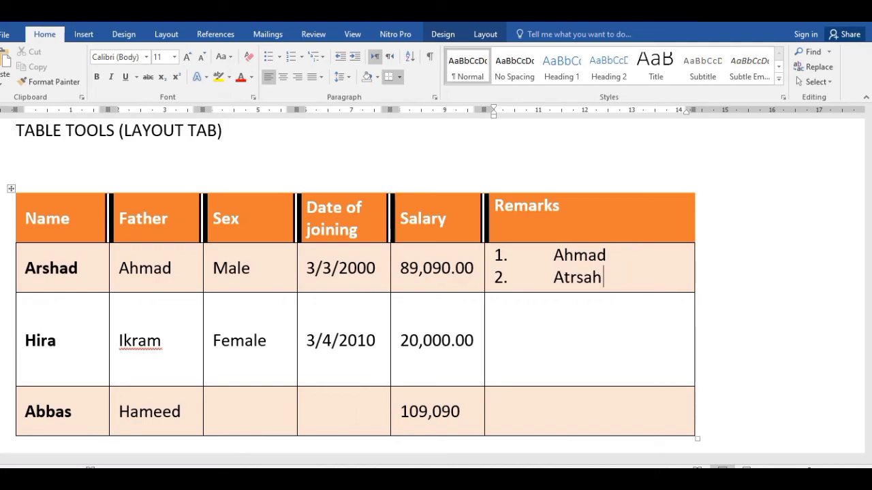
type("rshad")
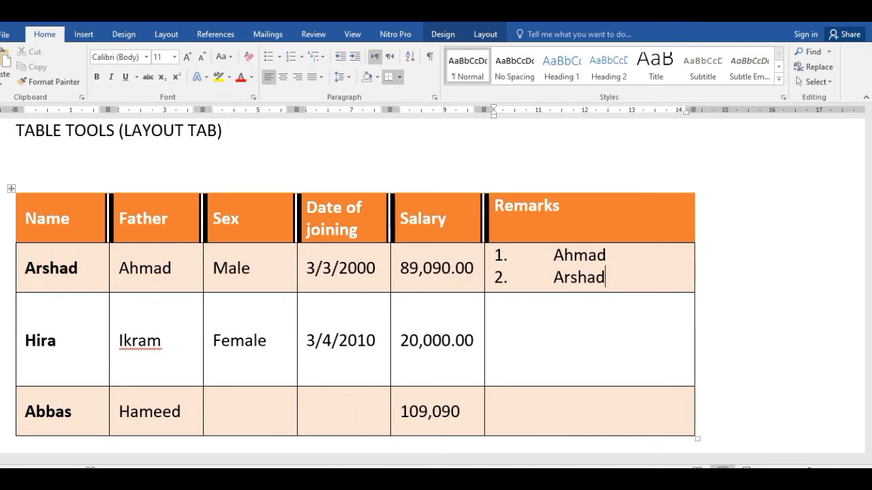
key("Return")
key("Return")
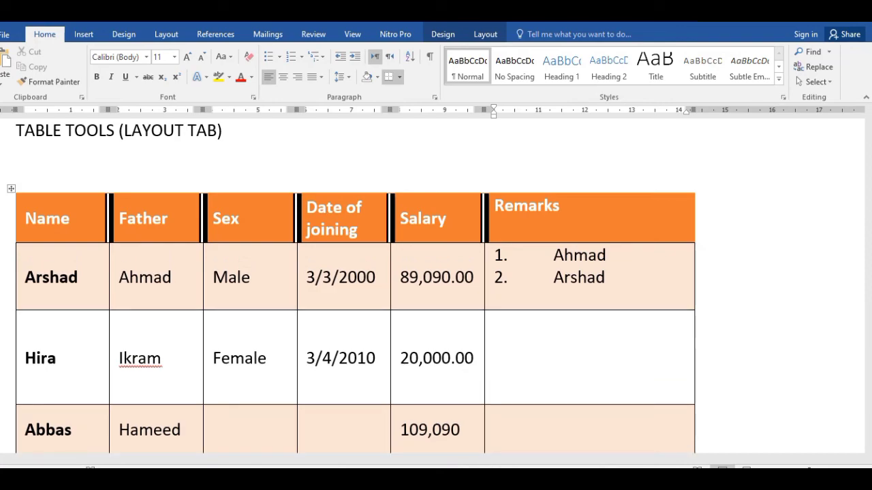